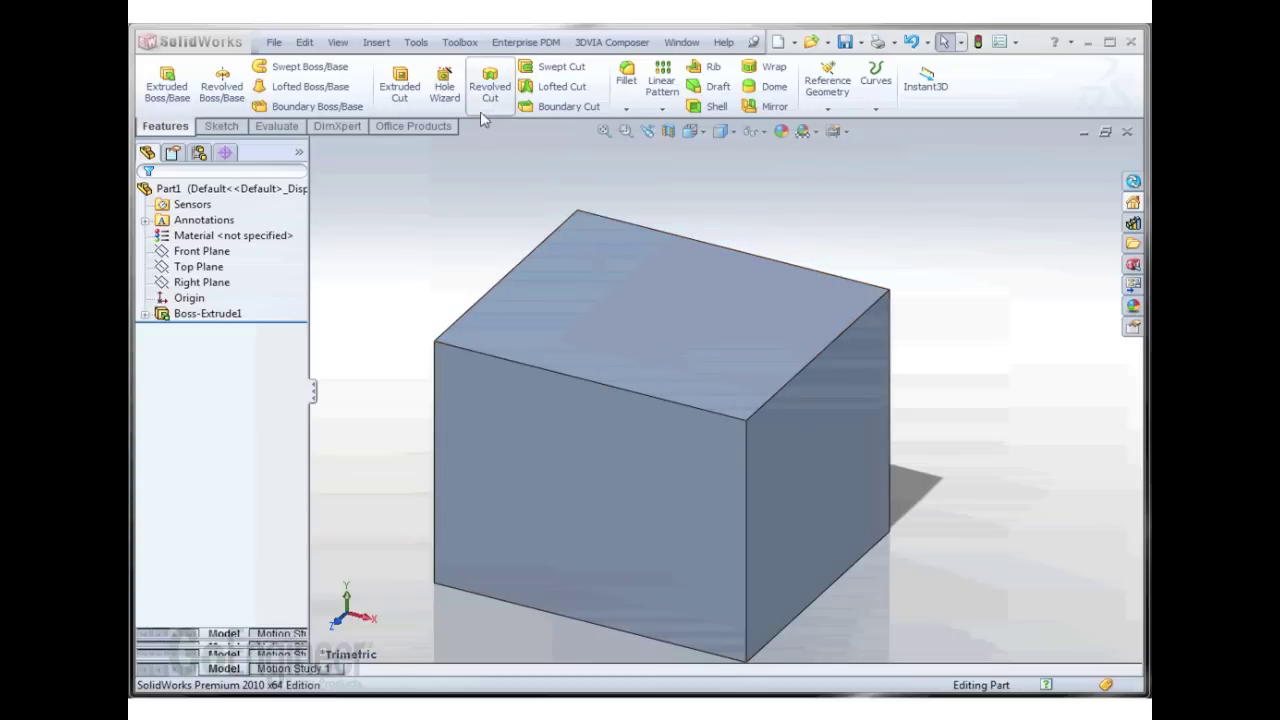
# Open the Toolbox menu above the block part.
pyautogui.click(461, 44)
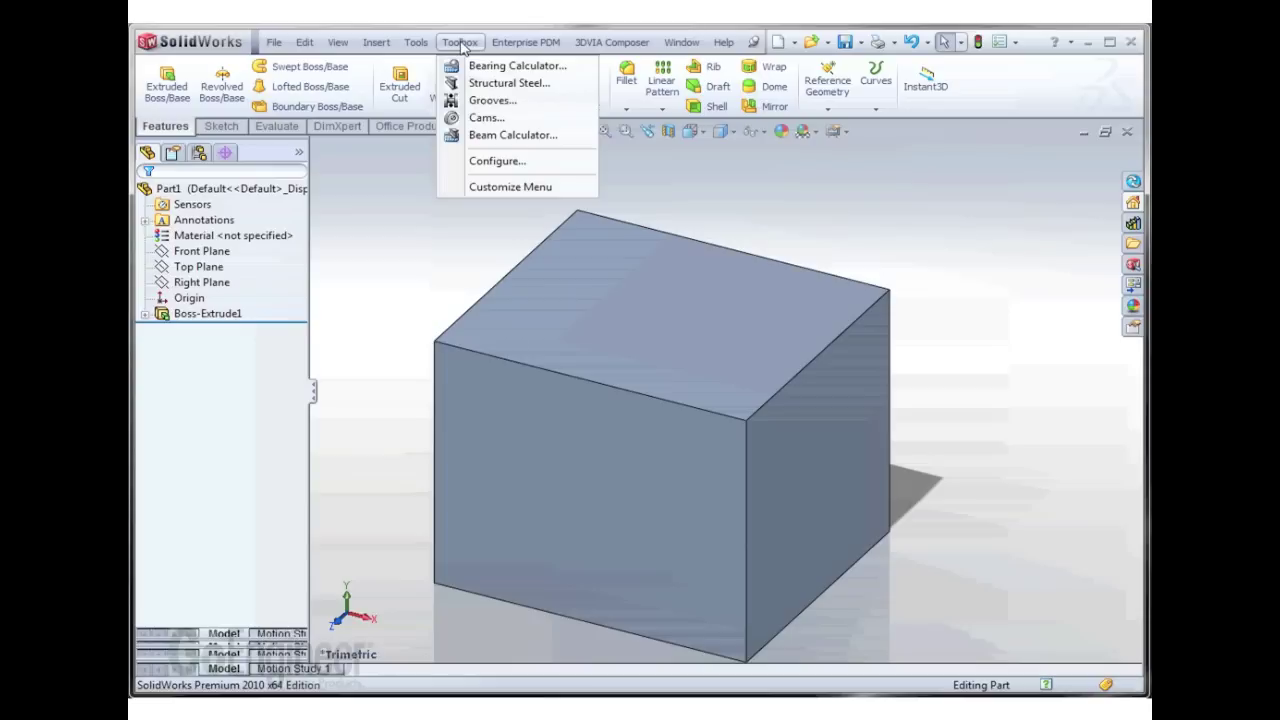
# Open Toolbox configuration at the Select Hardware step with Ansi Inch expanded.
pyautogui.click(487, 162)
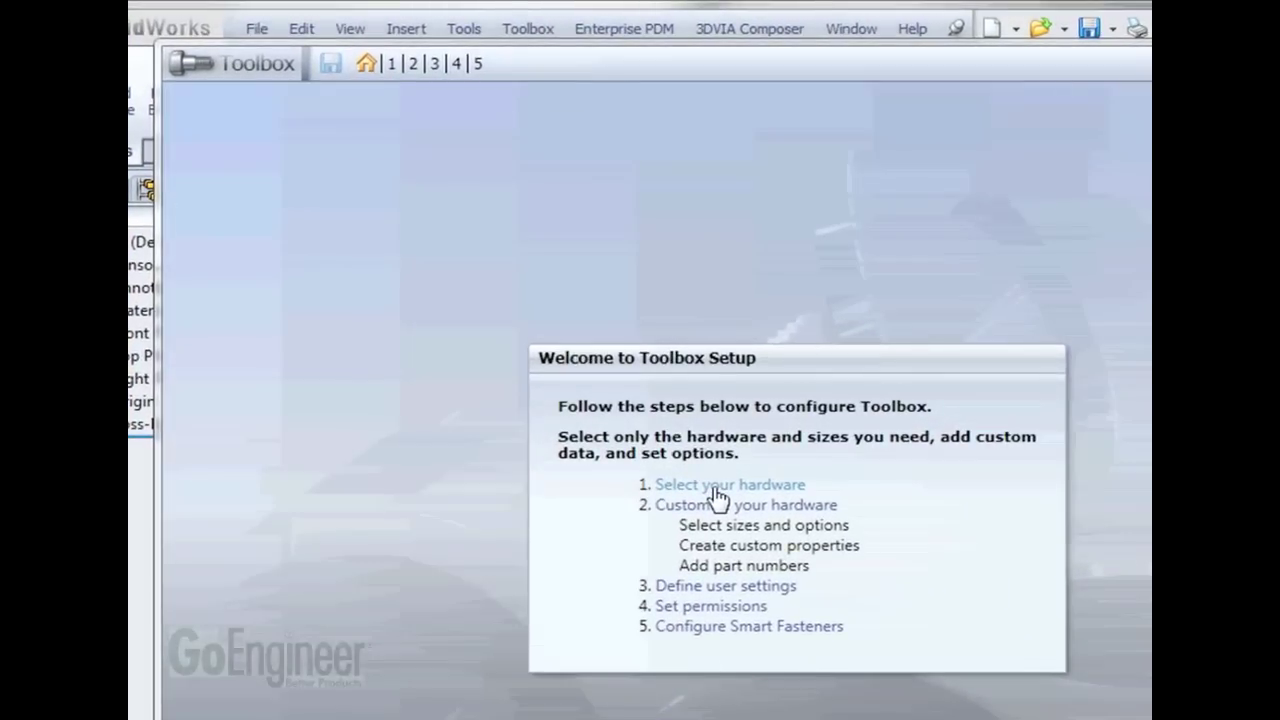
pyautogui.click(643, 418)
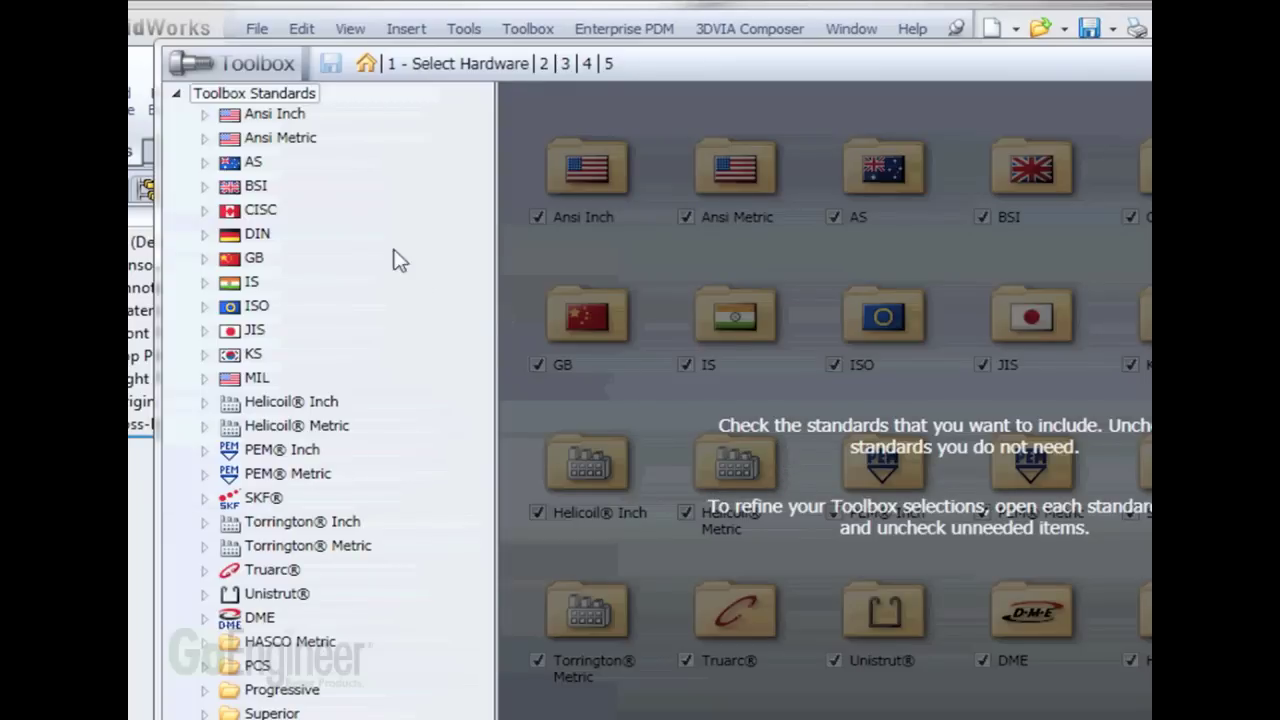
pyautogui.click(270, 116)
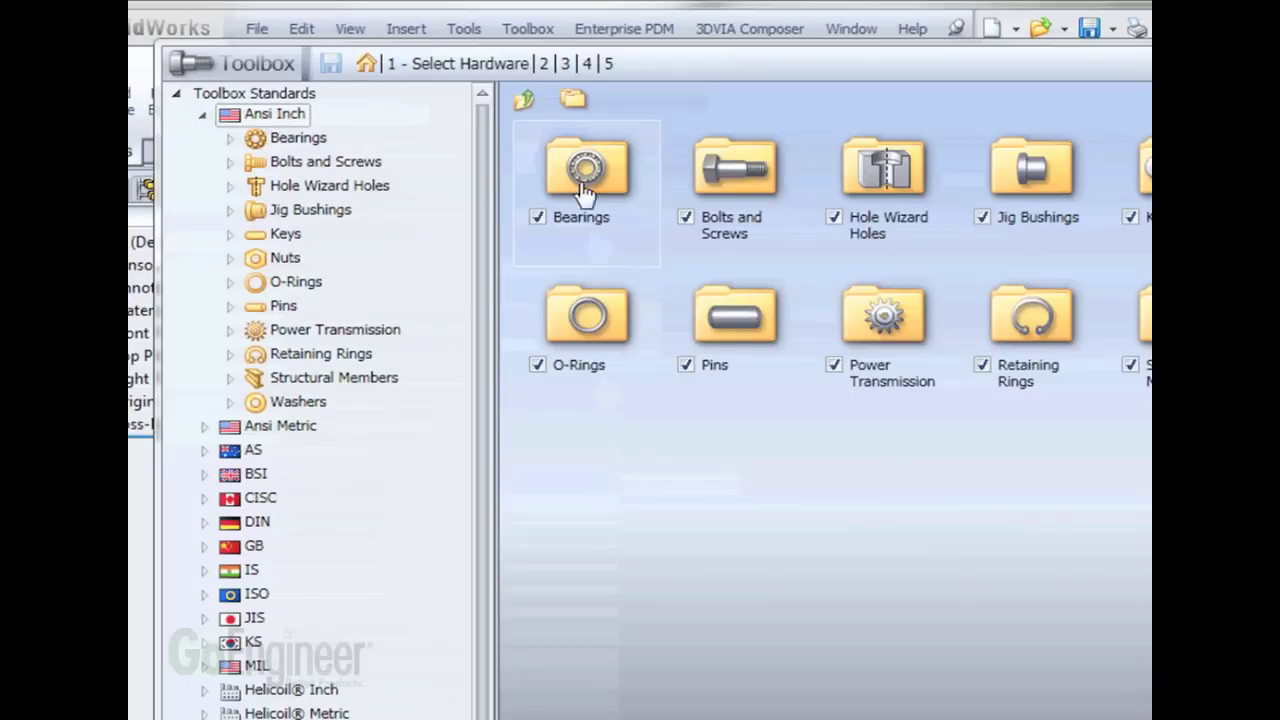
# Copy the Ansi Inch standard as 'Copied Standard' and expand it in the tree.
pyautogui.click(576, 101)
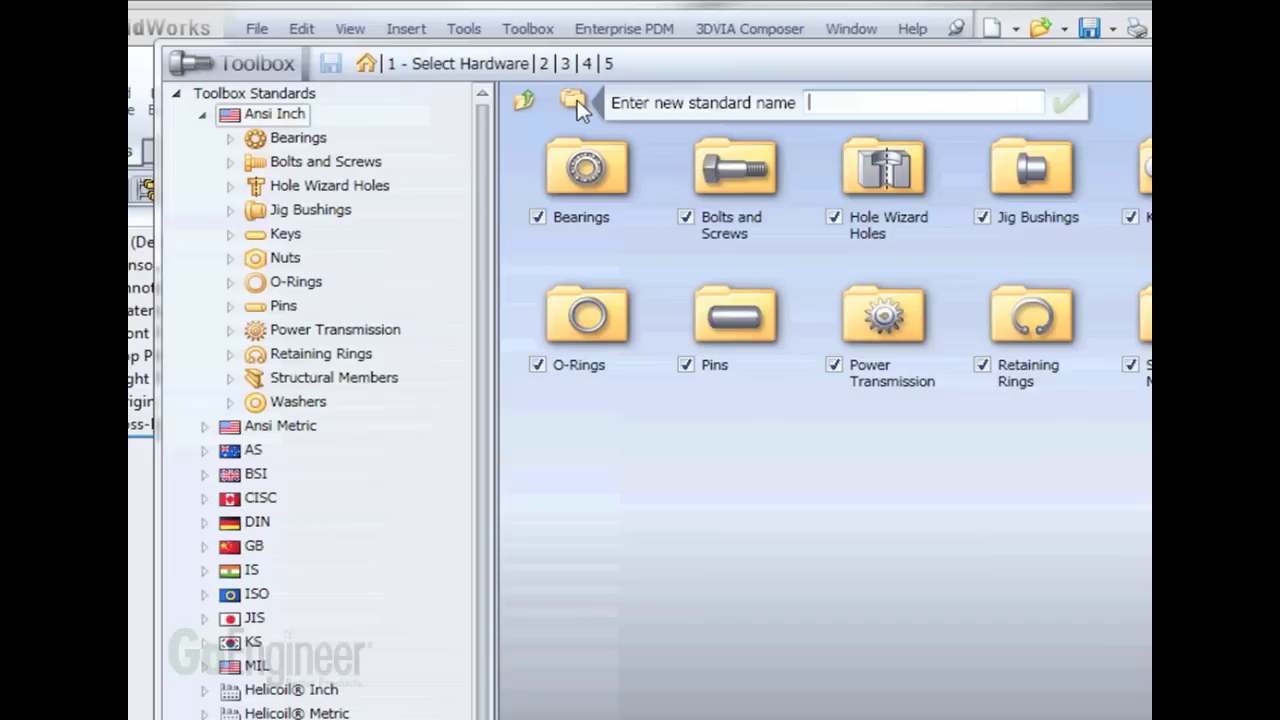
pyautogui.write('Copied S')
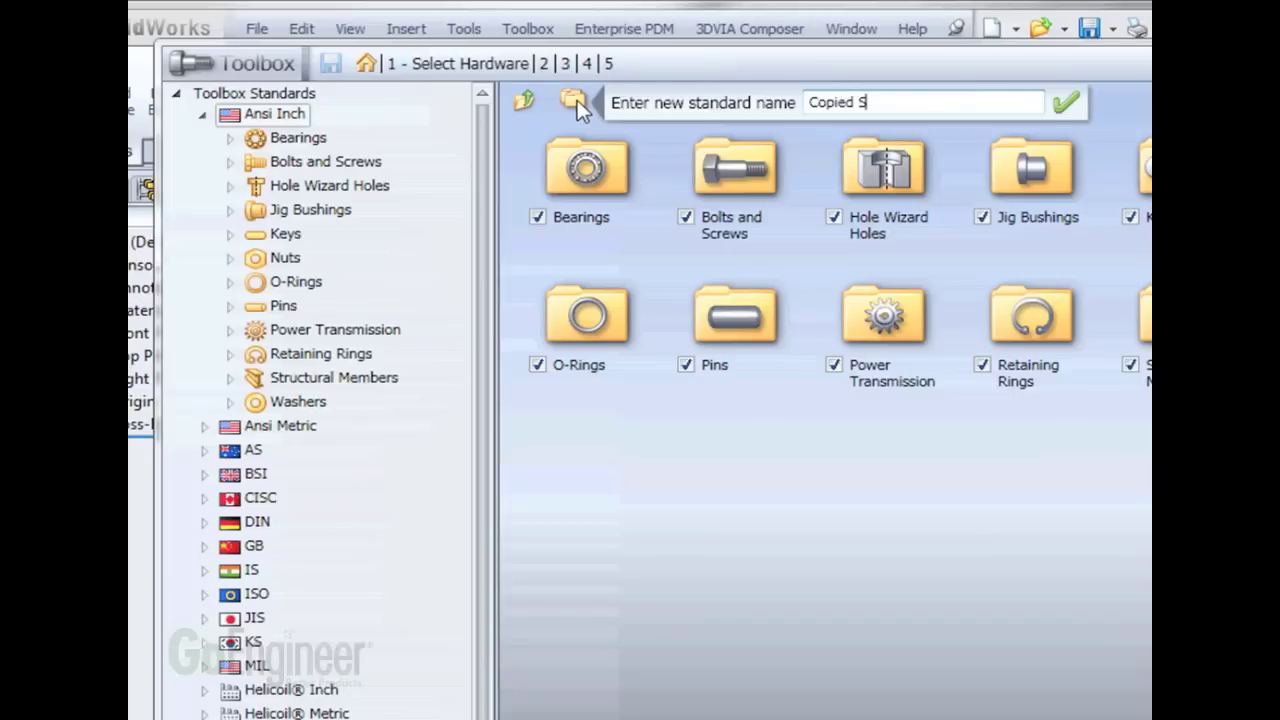
pyautogui.write('tandard')
pyautogui.click(1067, 105)
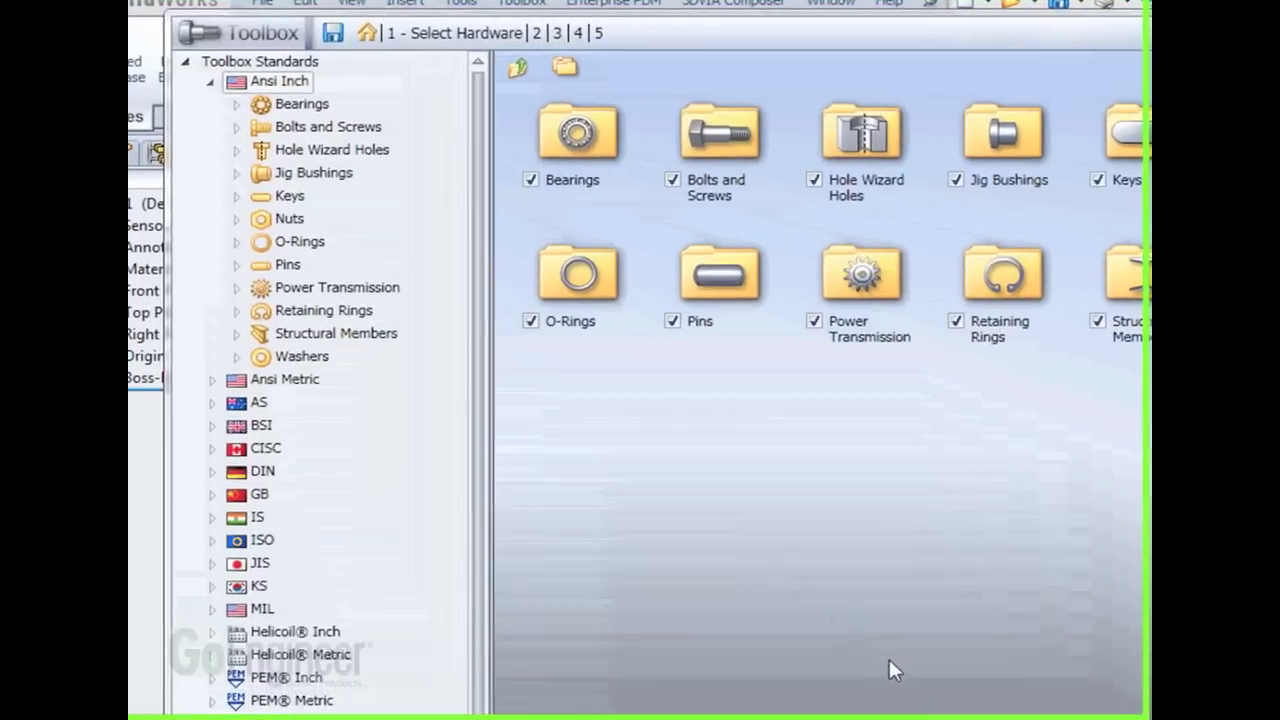
pyautogui.click(210, 81)
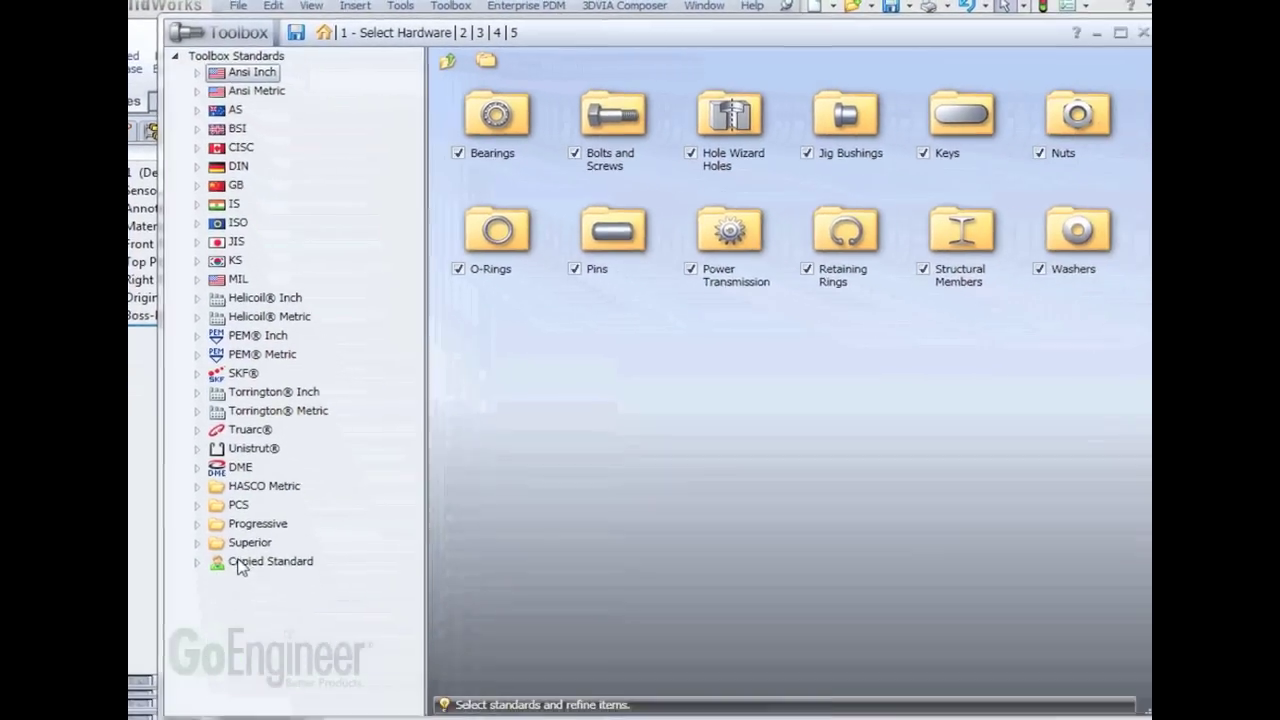
pyautogui.doubleClick(264, 689)
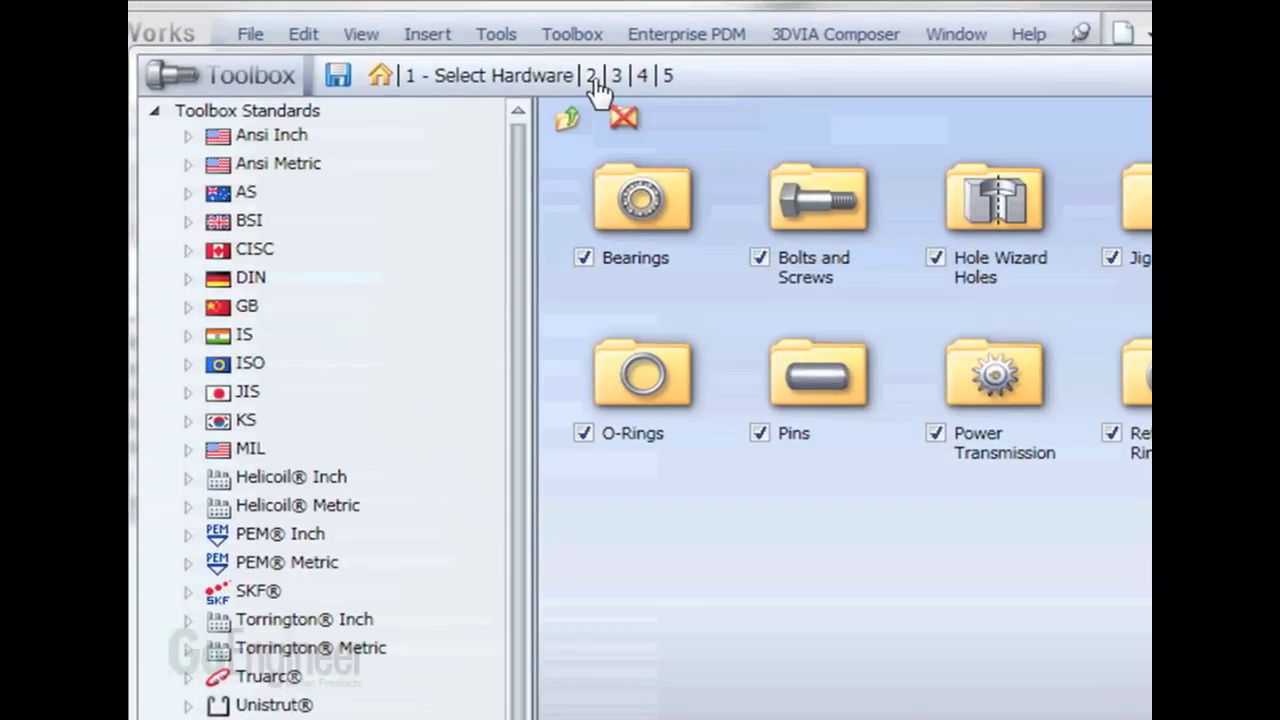
pyautogui.click(591, 76)
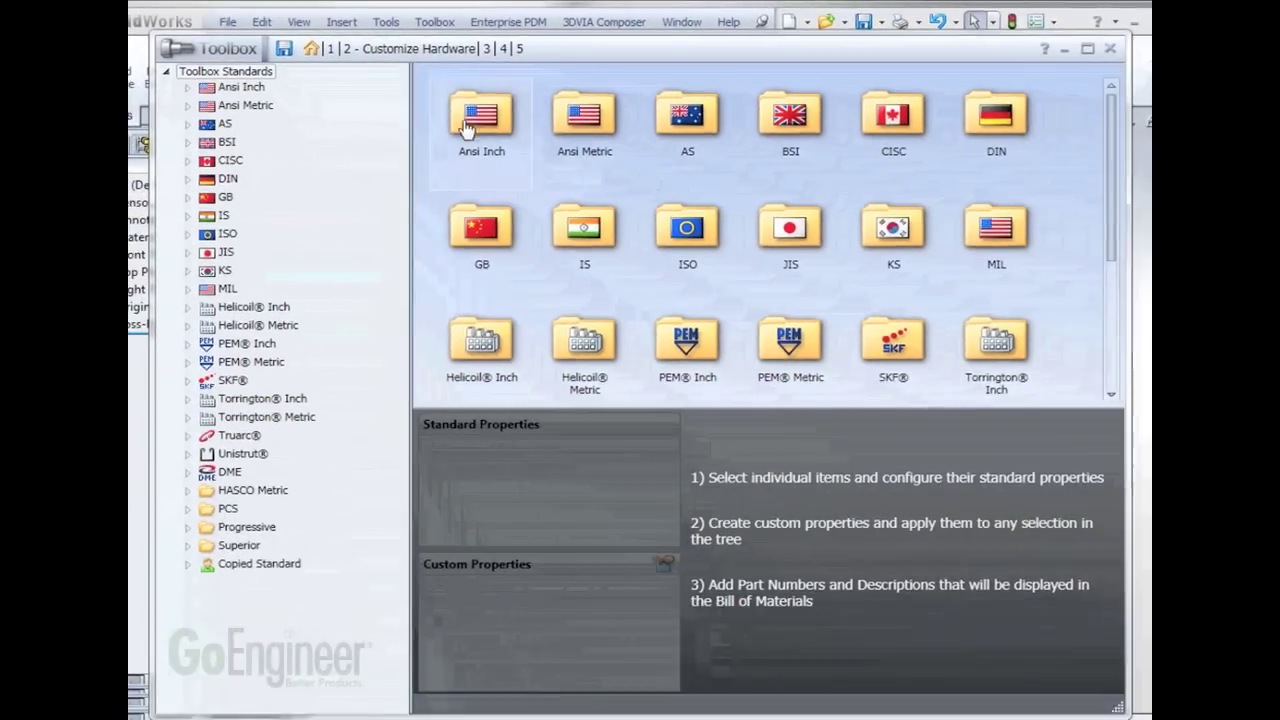
# Open Copied Standard's Hole Wizard Holes > Tapped Holes > Tapped hole size table.
pyautogui.doubleClick(252, 566)
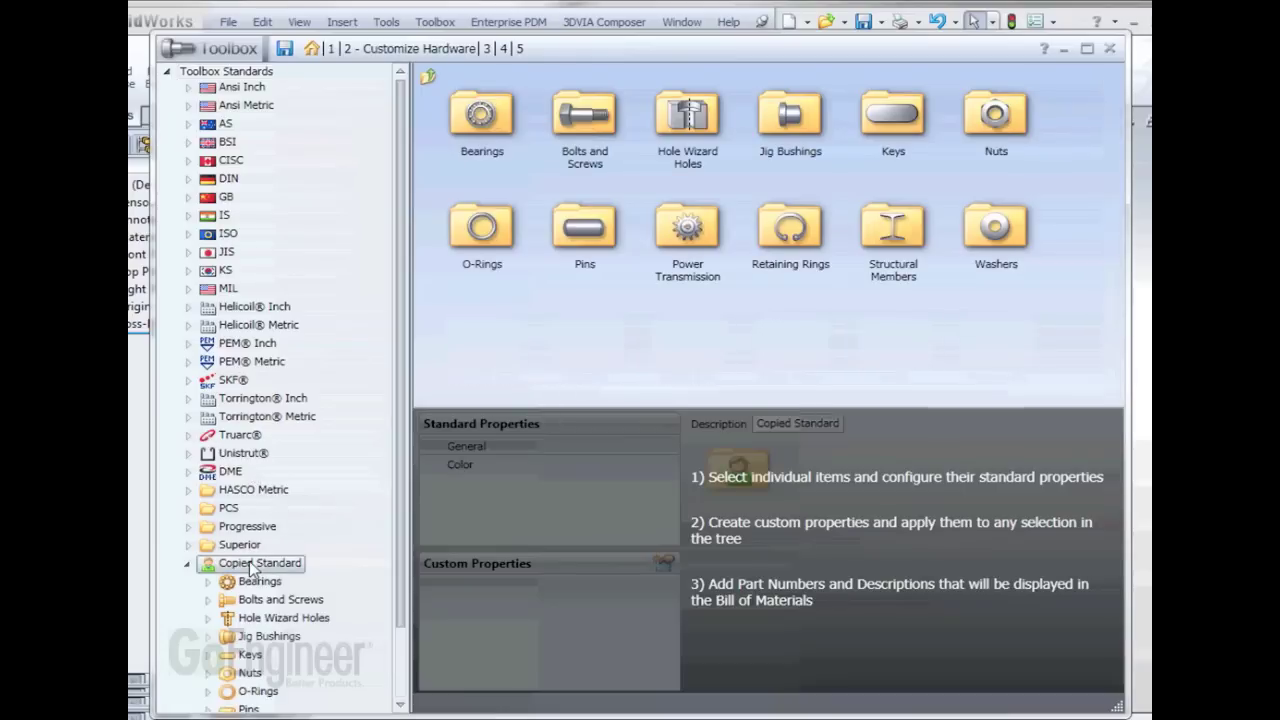
pyautogui.doubleClick(679, 119)
pyautogui.doubleClick(679, 119)
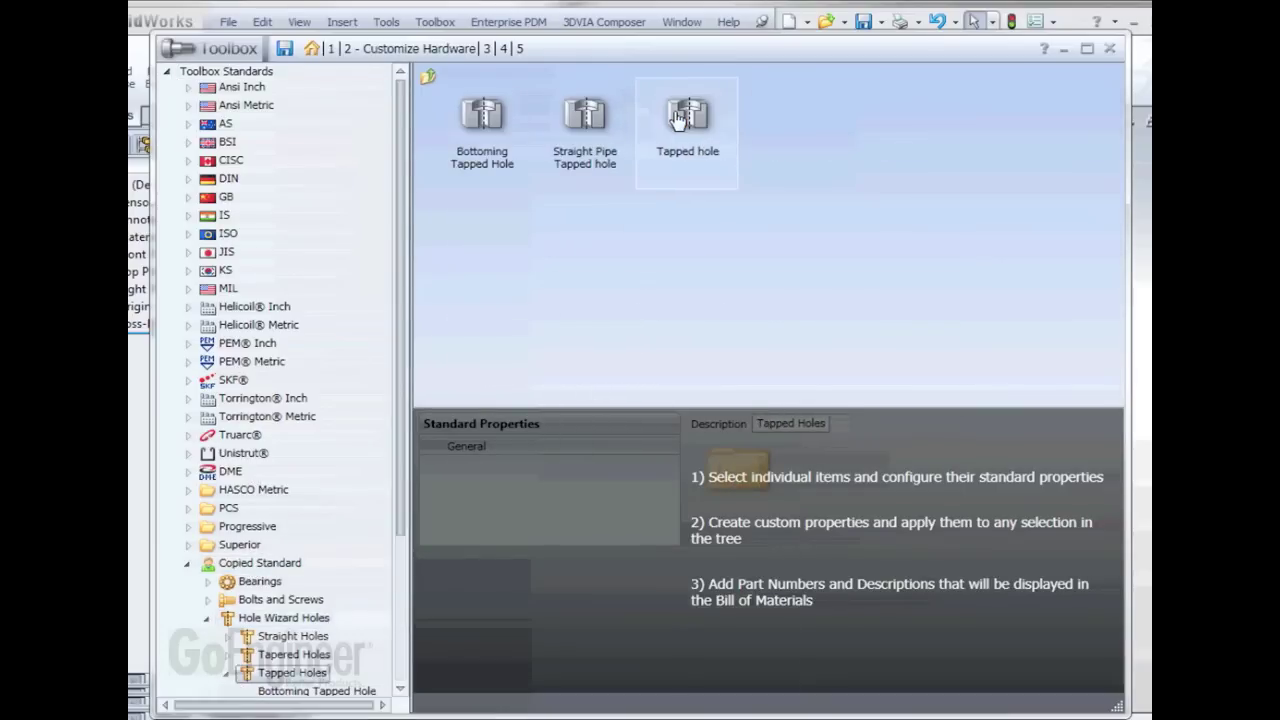
pyautogui.doubleClick(679, 119)
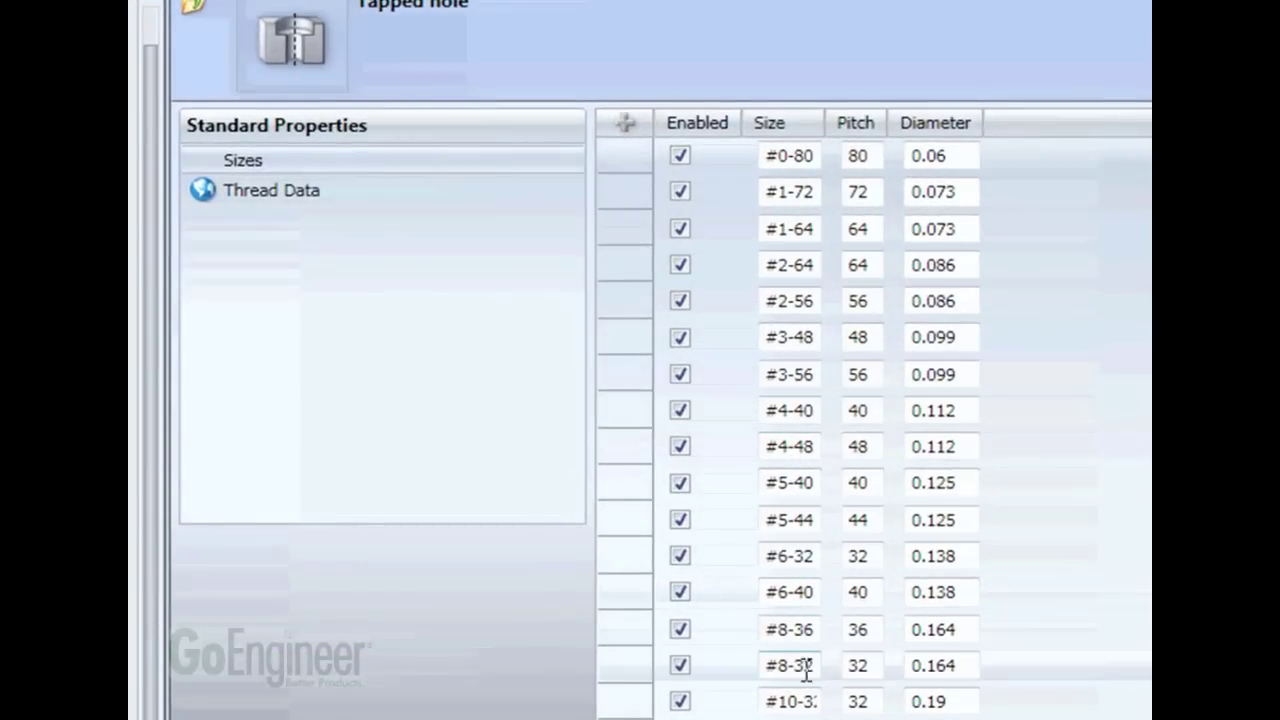
# Add a tapped hole size row of 1/2 with pitch 16 and diameter .5.
pyautogui.click(623, 125)
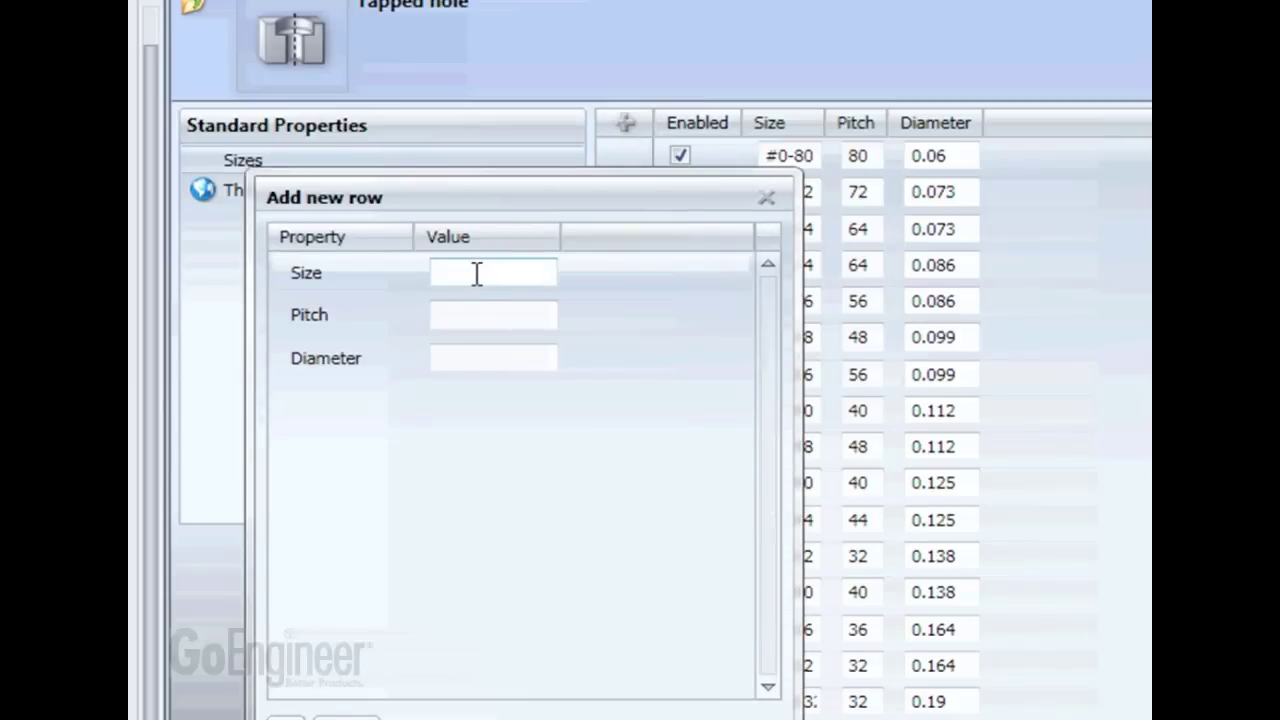
pyautogui.click(476, 314)
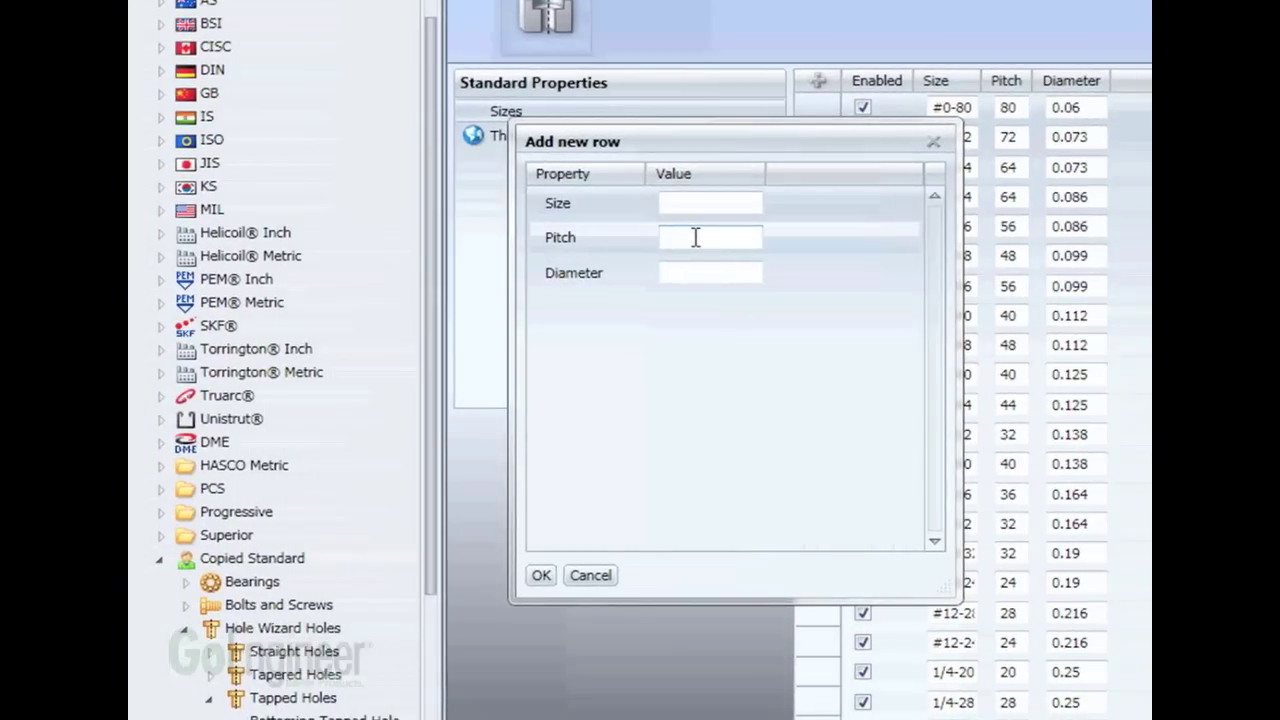
pyautogui.click(694, 203)
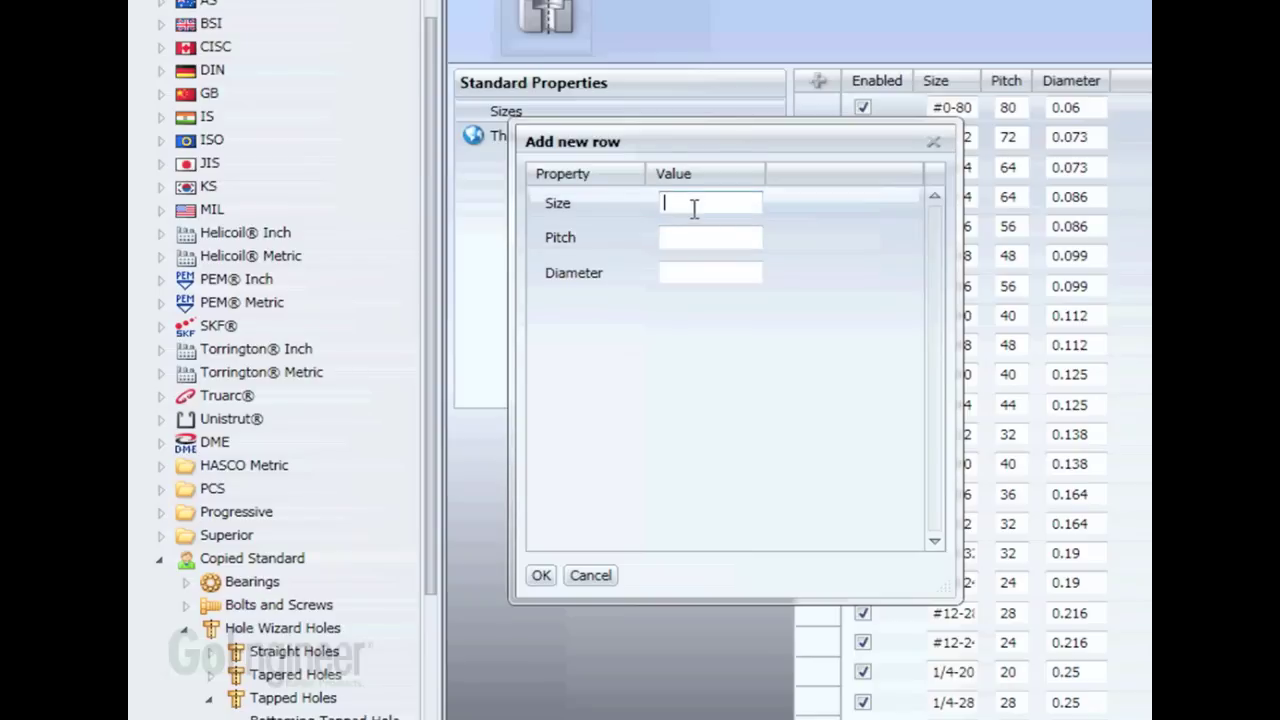
pyautogui.write('1/2')
pyautogui.click(701, 236)
pyautogui.write('16')
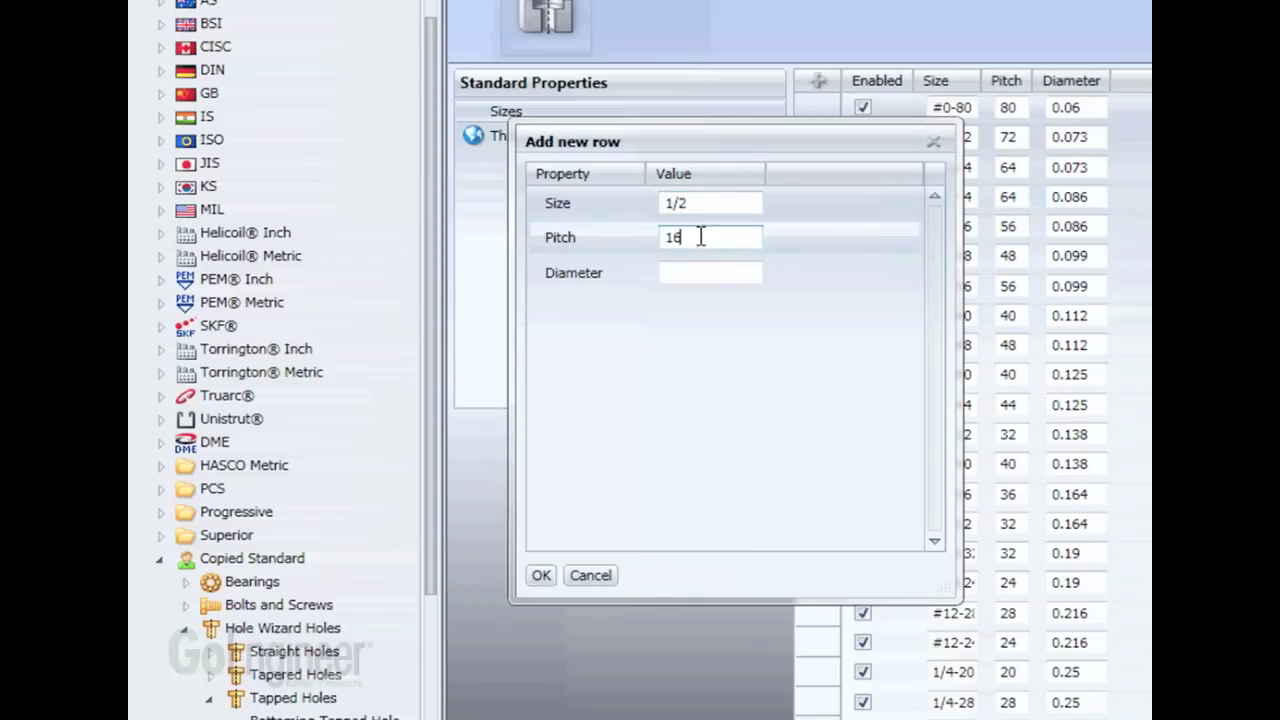
pyautogui.click(707, 270)
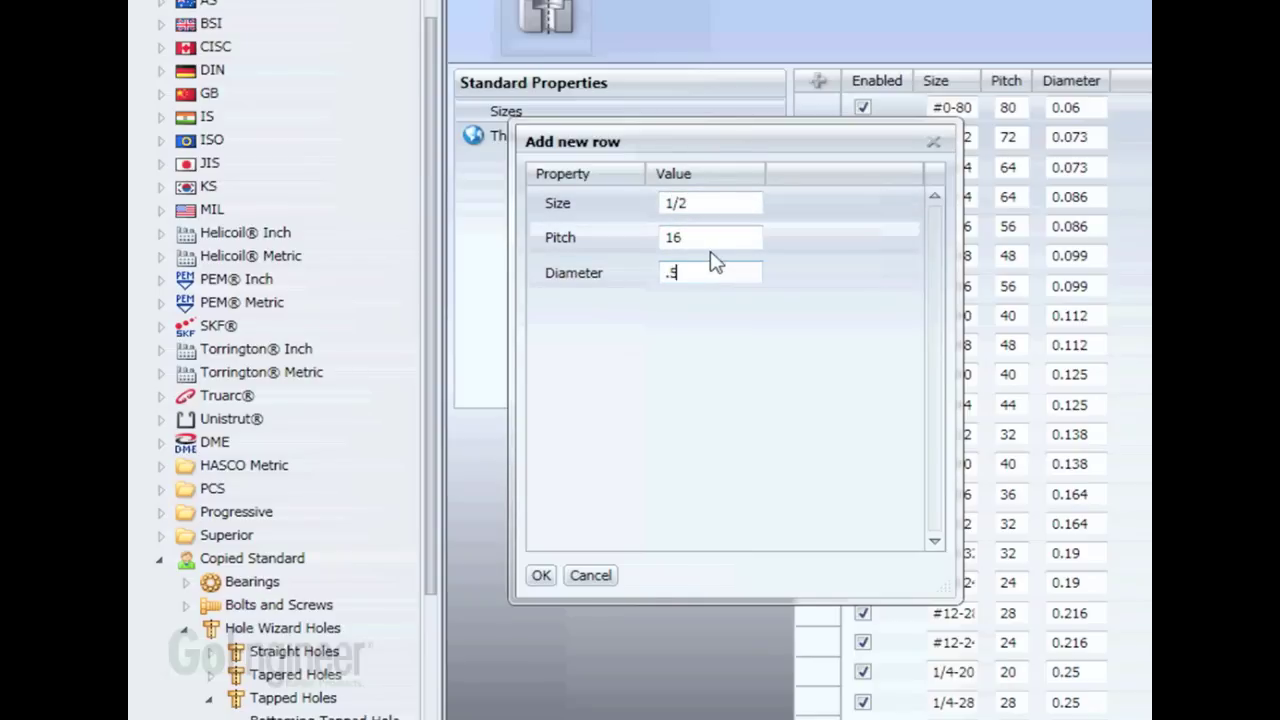
pyautogui.click(541, 575)
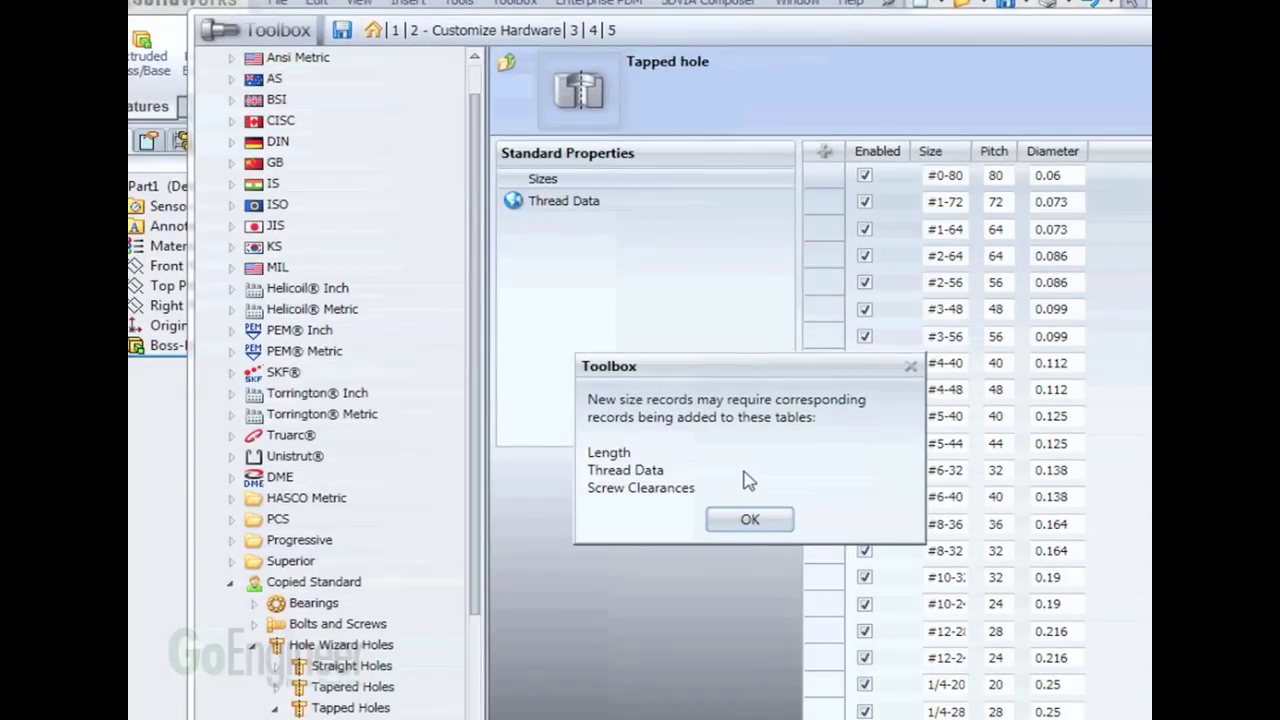
pyautogui.click(751, 521)
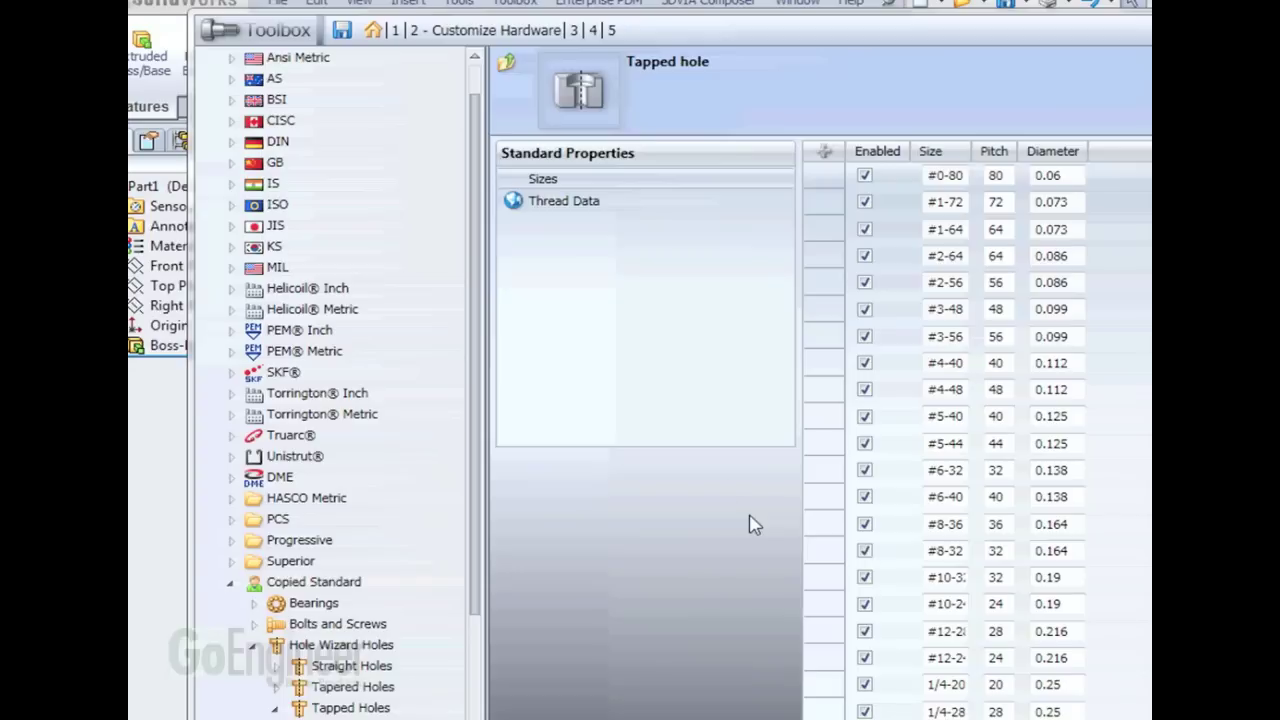
# Add a 1/2 UNC thread data row (diameter .5, advance .0769, minor .4084) with fullsize 1/2-16.
pyautogui.click(540, 204)
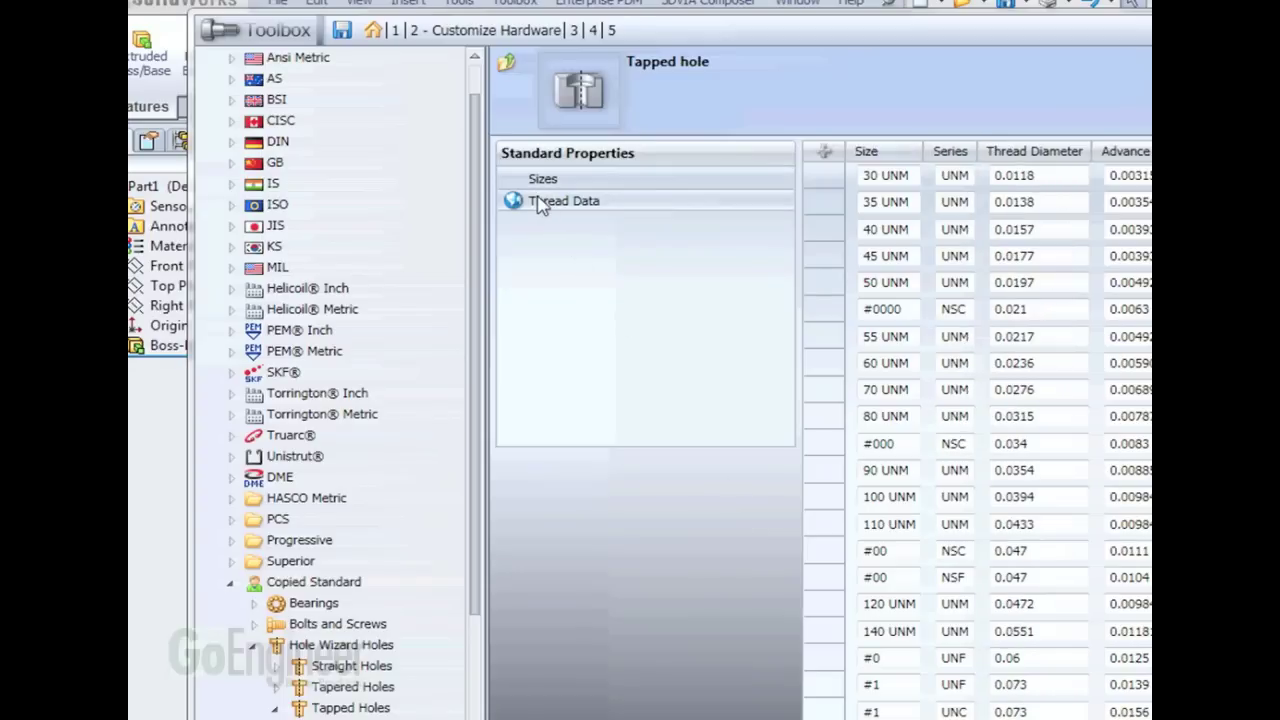
pyautogui.click(827, 157)
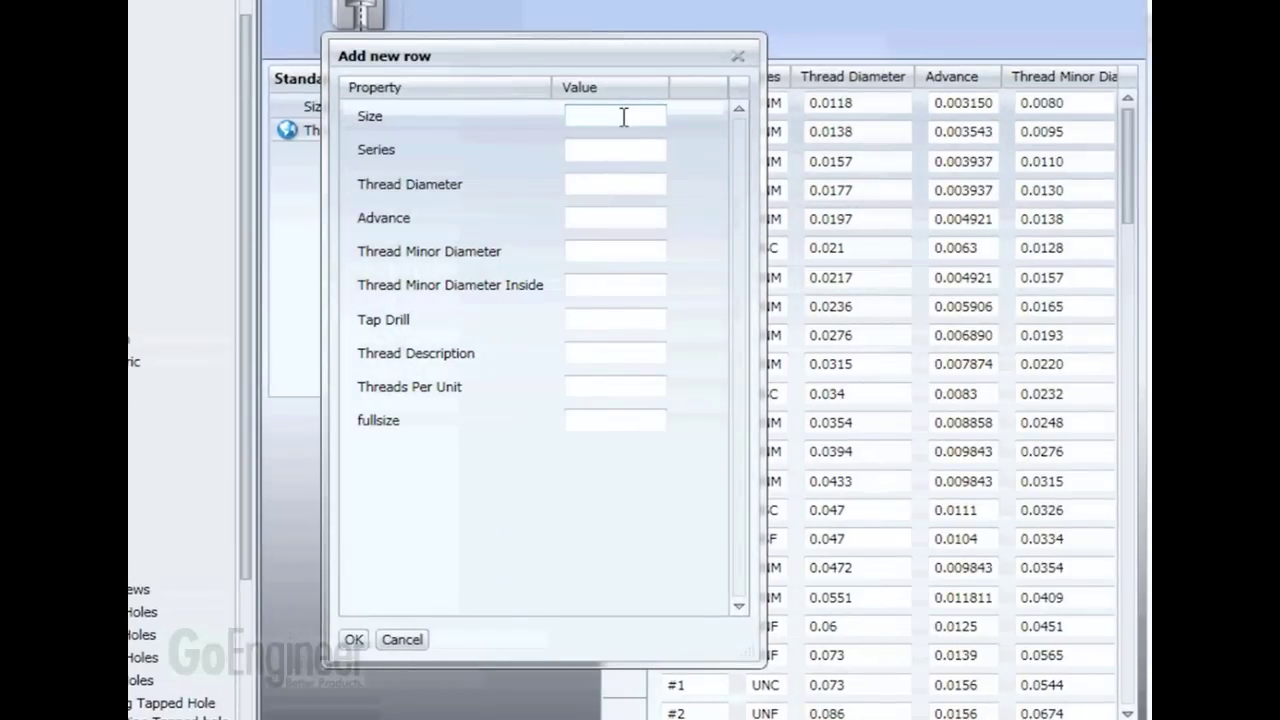
pyautogui.click(623, 117)
pyautogui.write('1/2')
pyautogui.click(620, 152)
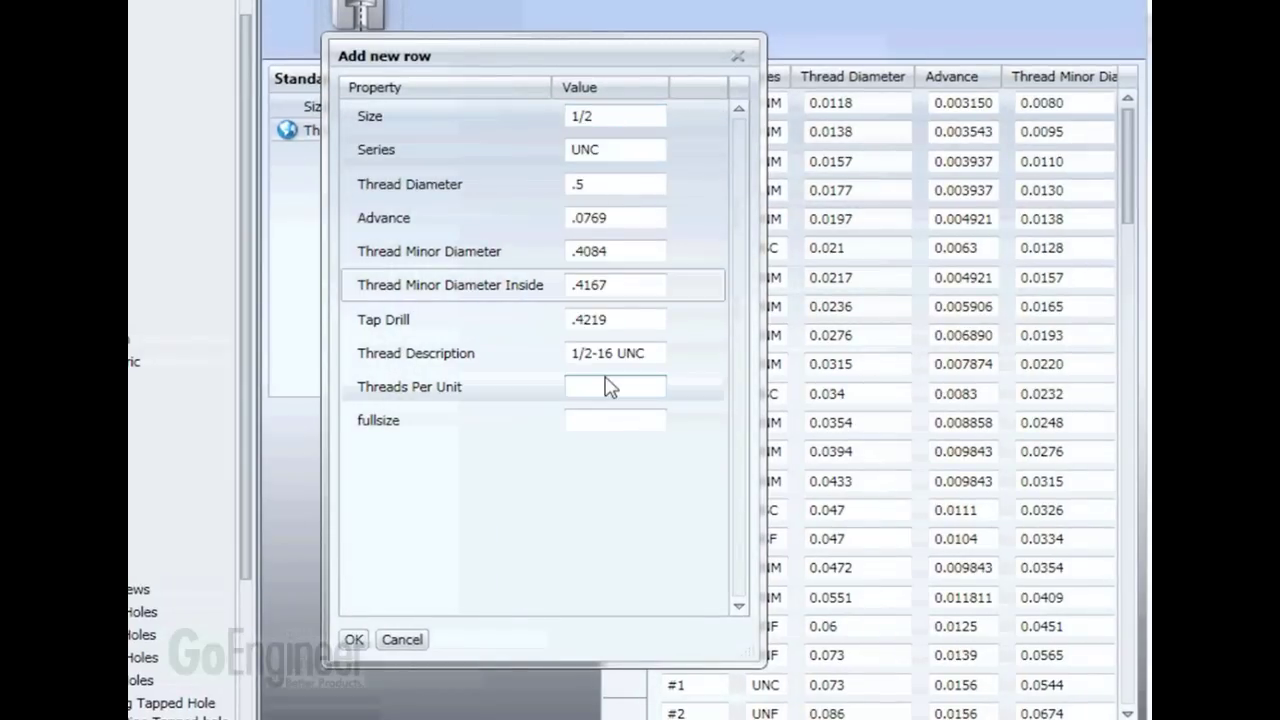
pyautogui.write('16')
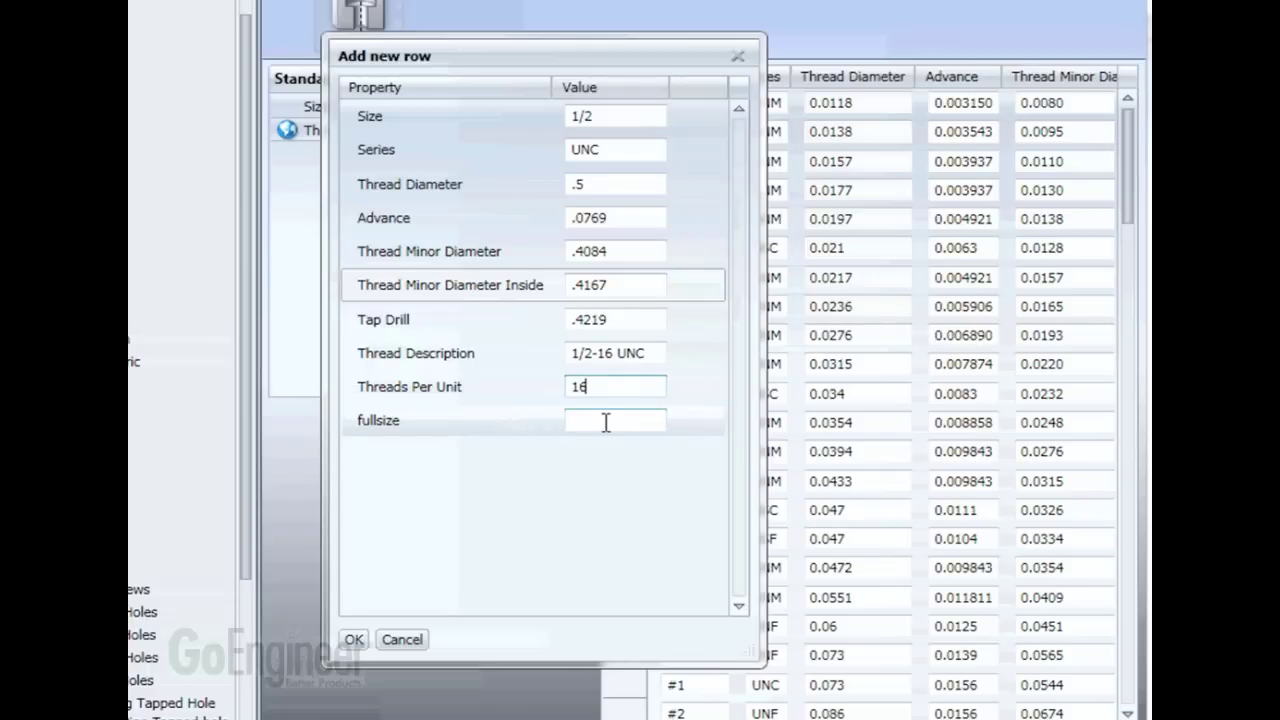
pyautogui.moveTo(563, 57); pyautogui.dragTo(828, 95)
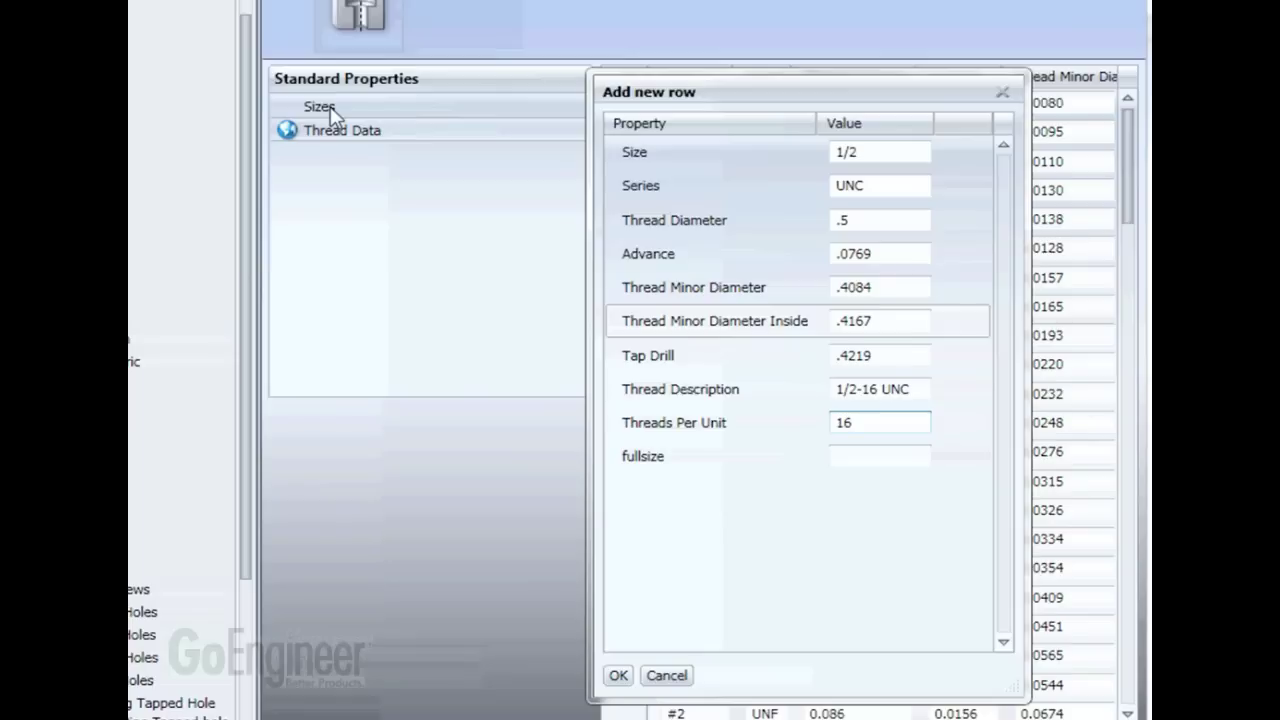
pyautogui.click(855, 456)
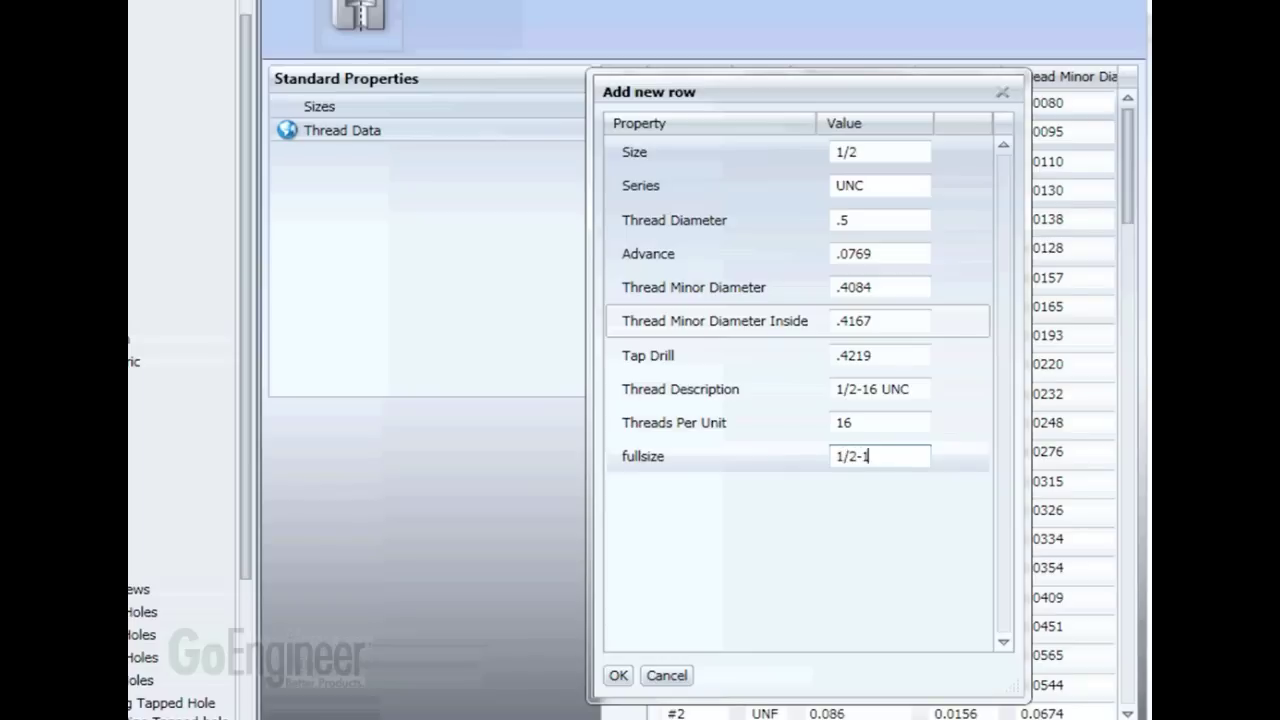
pyautogui.write('1/2-16')
pyautogui.click(618, 675)
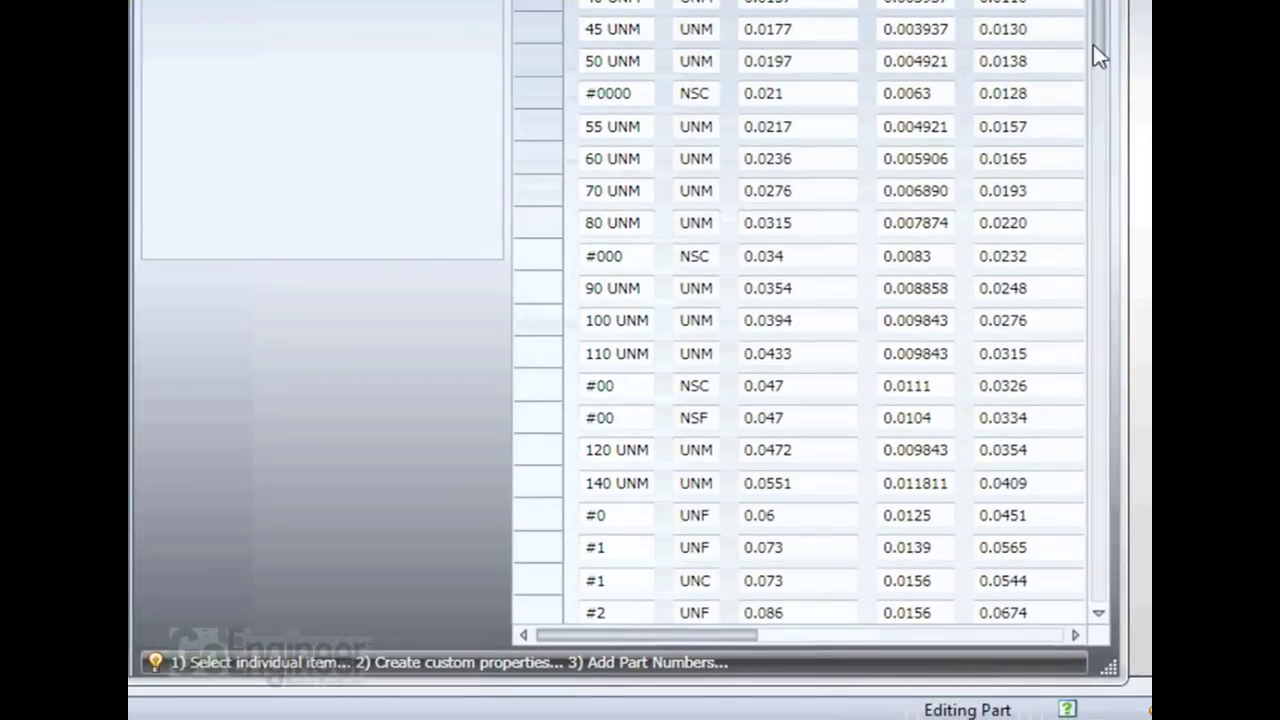
# Review the new thread row, then return to the Sizes table listing 1/2-16, pitch 16.
pyautogui.moveTo(1104, 55); pyautogui.dragTo(1103, 610)
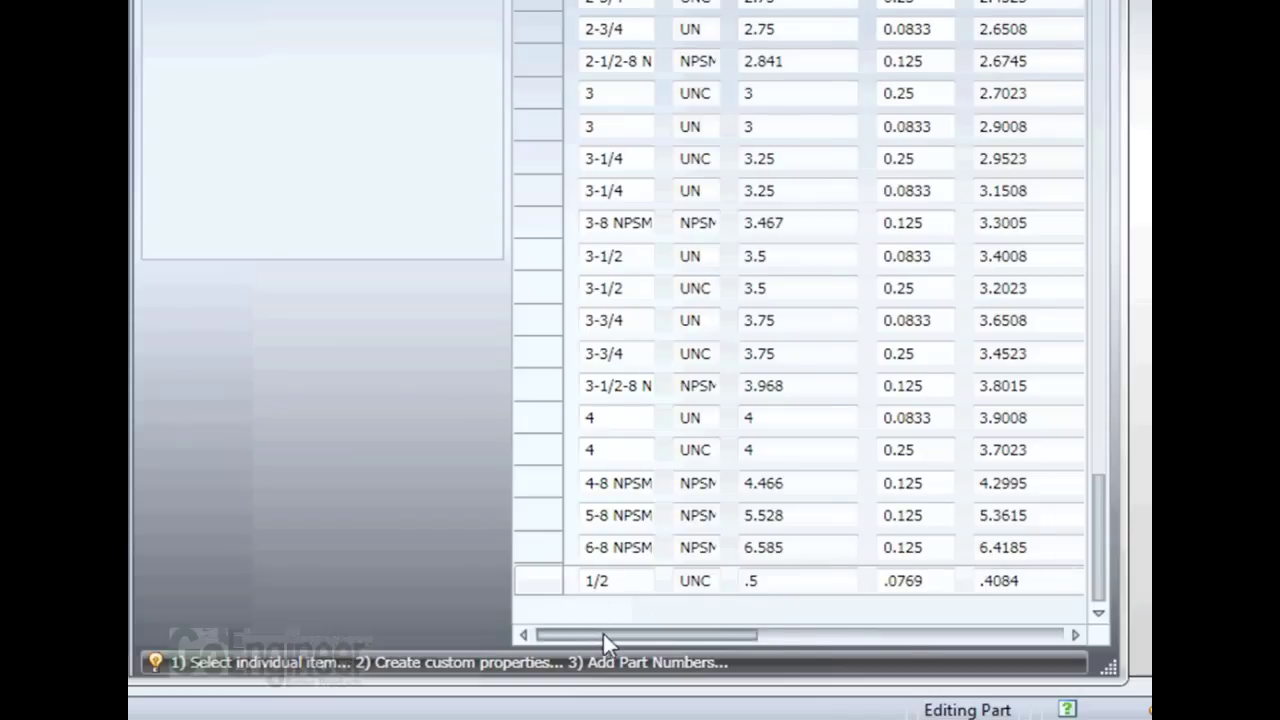
pyautogui.moveTo(603, 634); pyautogui.dragTo(1066, 645)
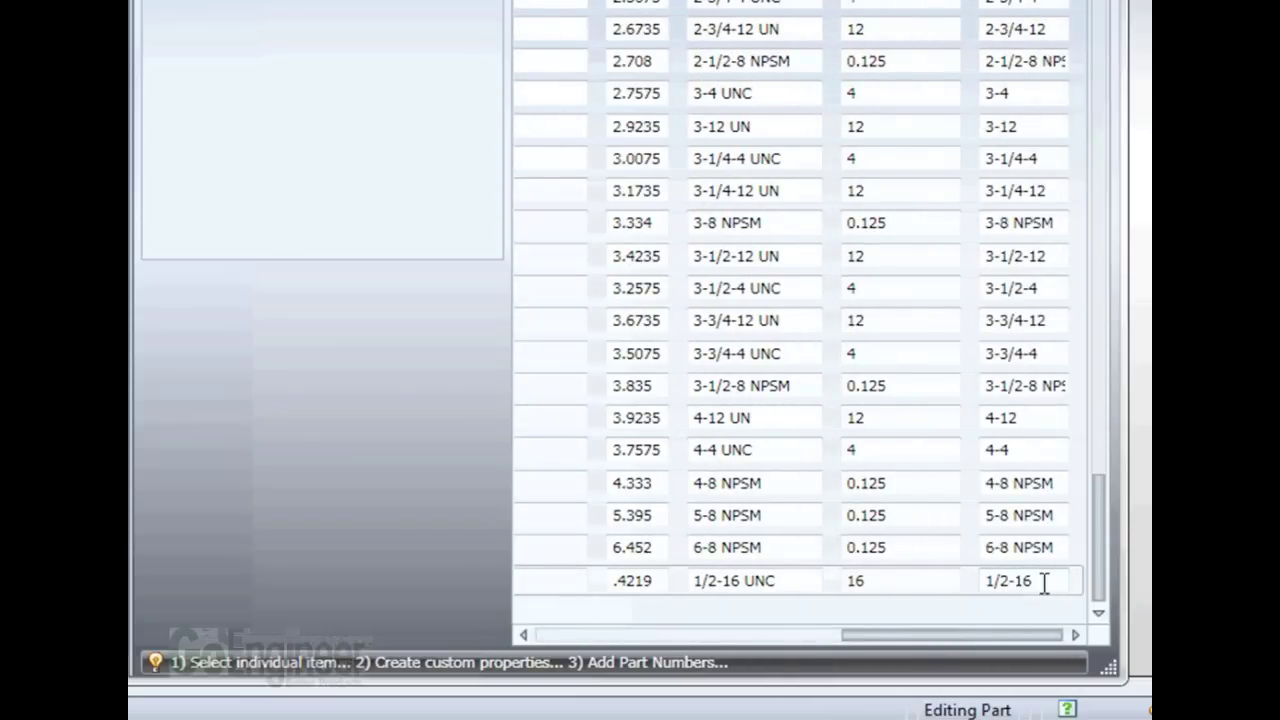
pyautogui.moveTo(906, 634); pyautogui.dragTo(609, 626)
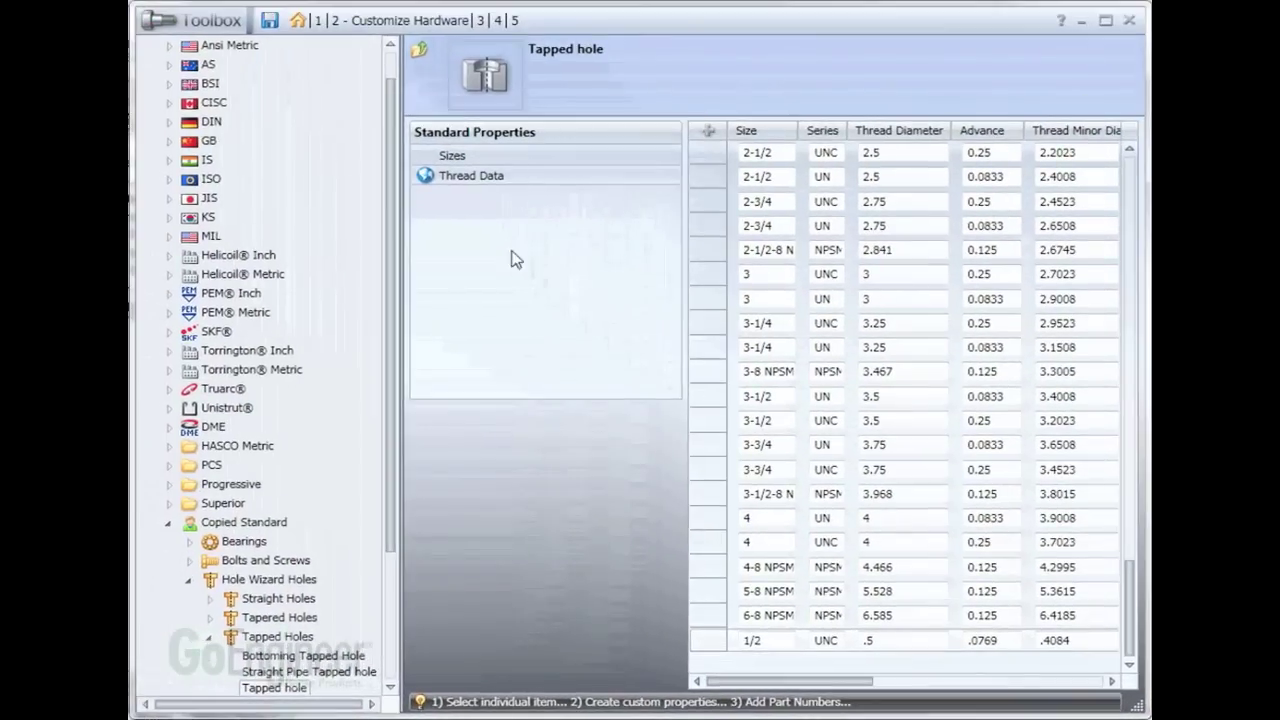
pyautogui.click(428, 125)
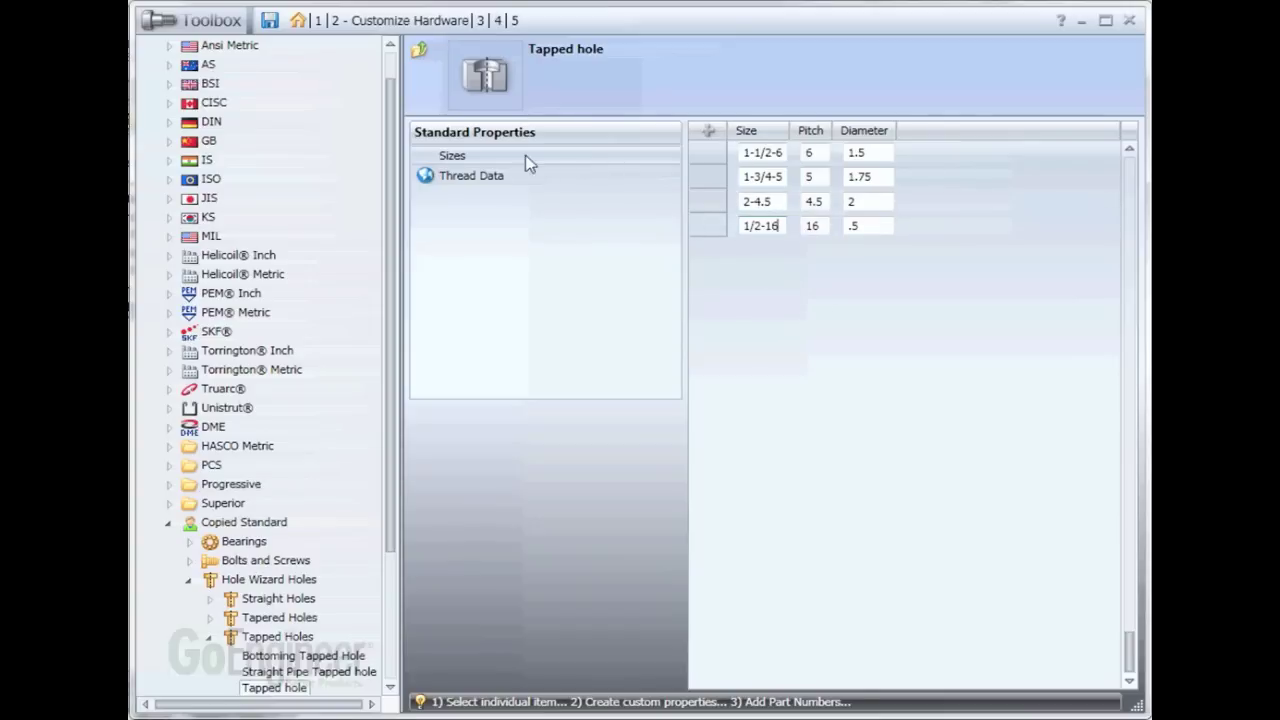
# Save the Copied Standard changes, close Toolbox settings, and launch Hole Wizard.
pyautogui.click(270, 24)
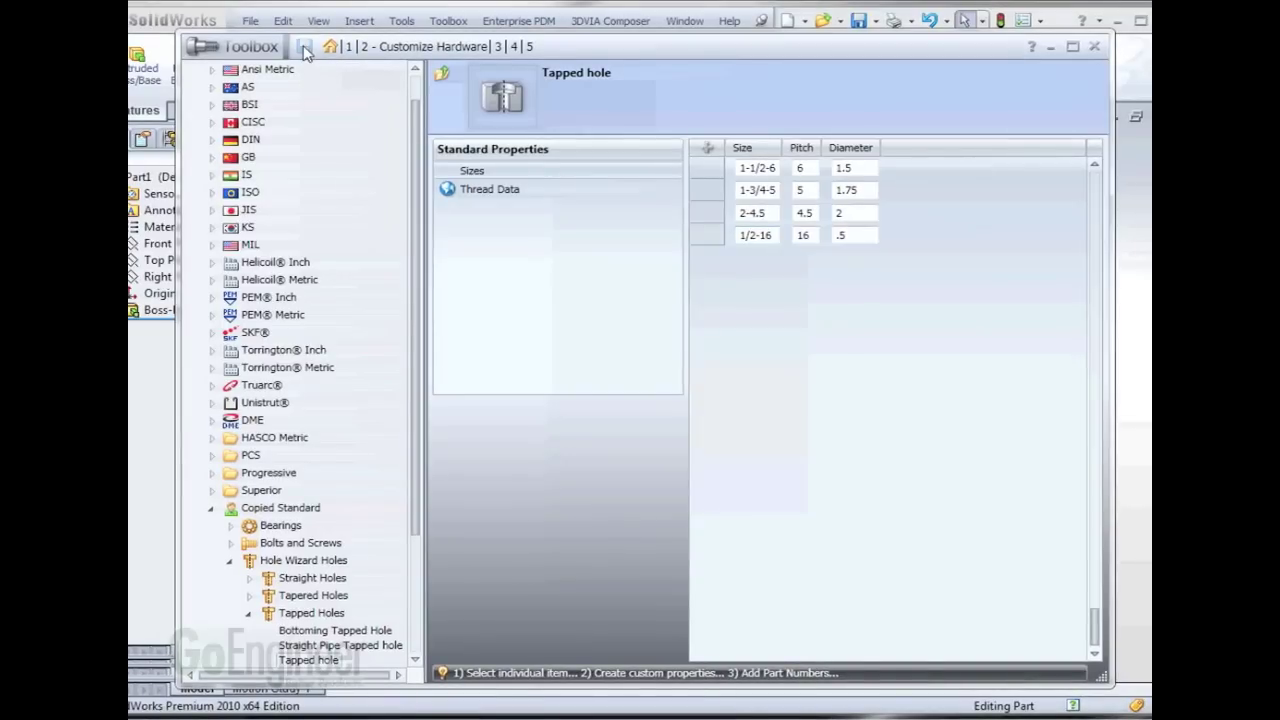
pyautogui.click(1095, 50)
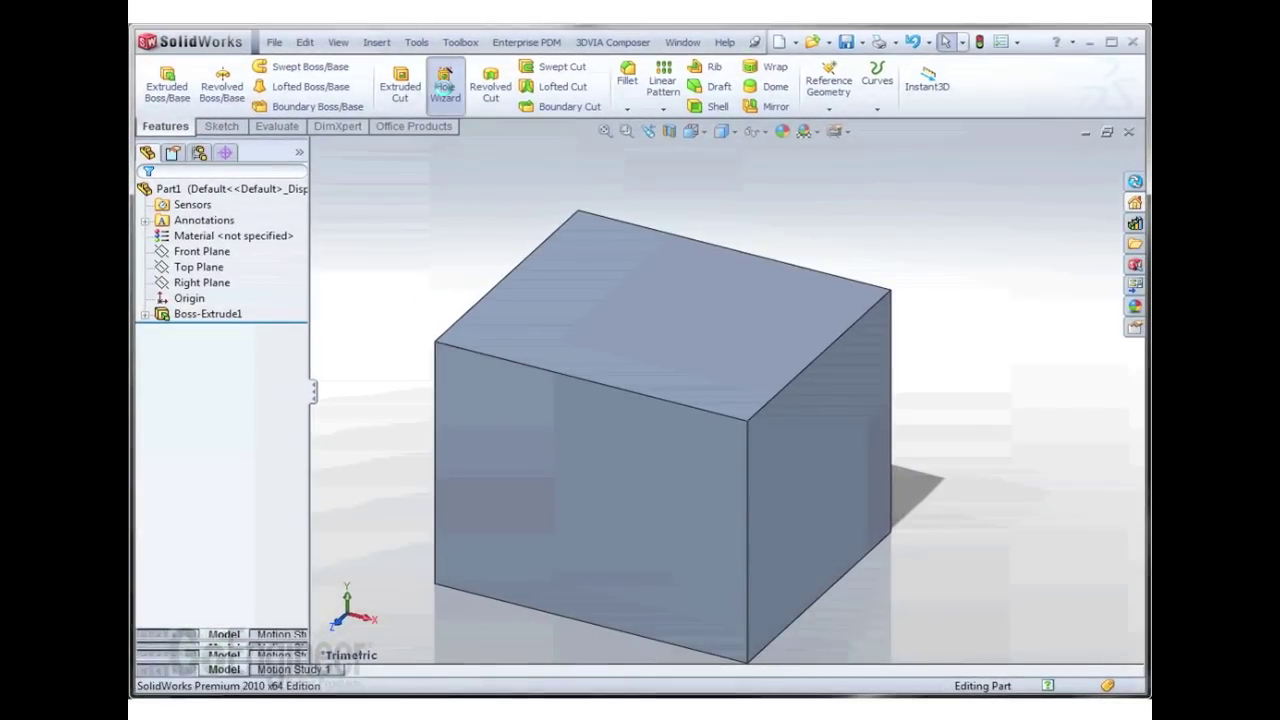
pyautogui.click(445, 90)
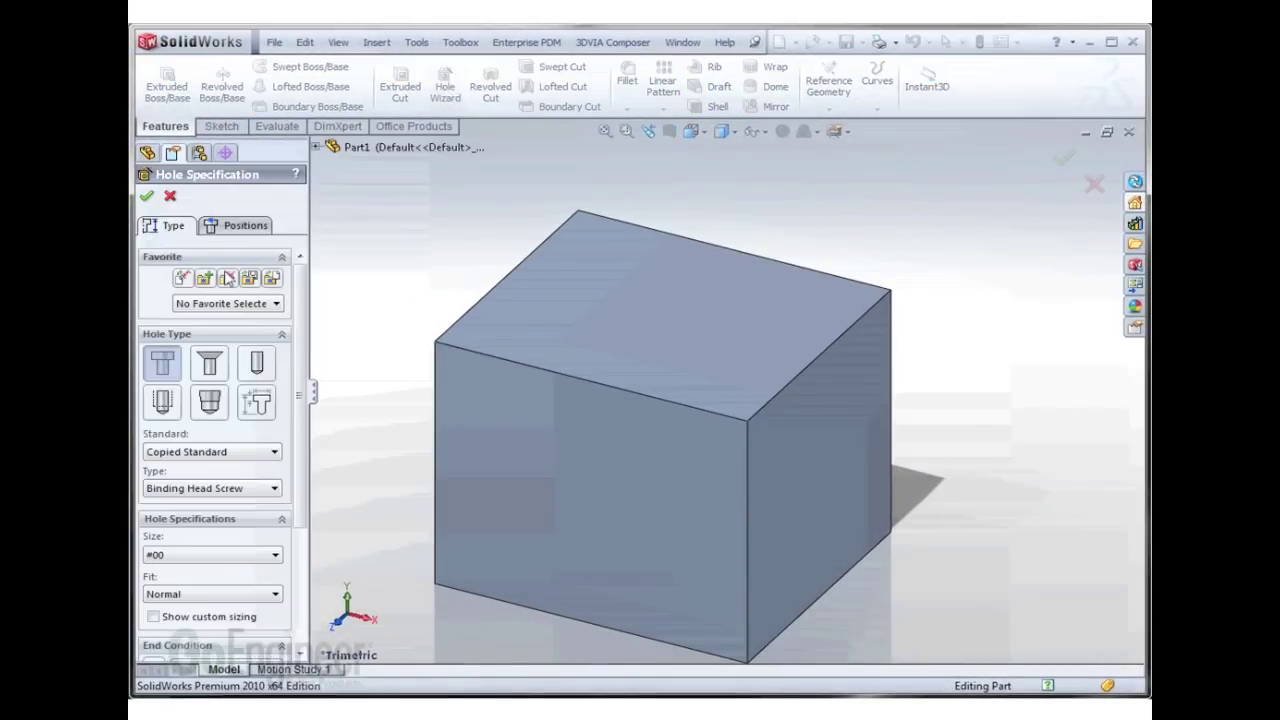
# Specify a Tap hole using Copied Standard, Tapped hole type, size 1/2-16.
pyautogui.click(165, 402)
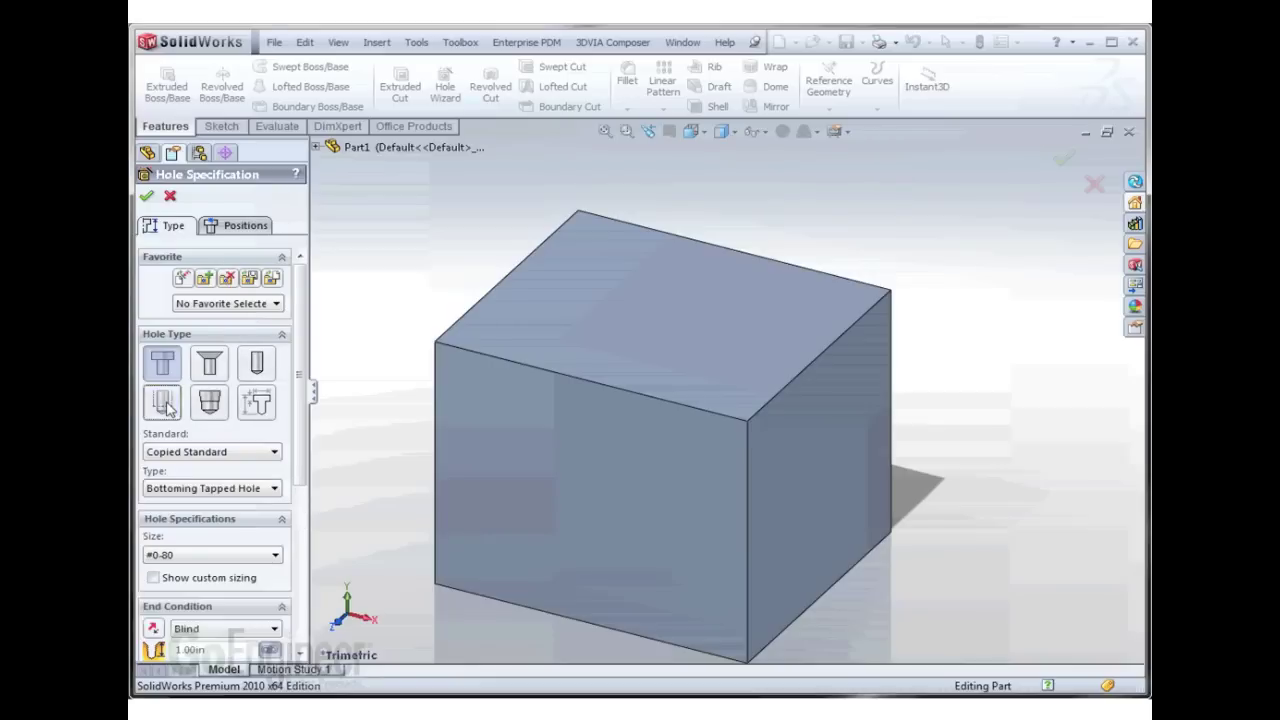
pyautogui.click(197, 456)
pyautogui.moveTo(268, 511); pyautogui.dragTo(282, 532)
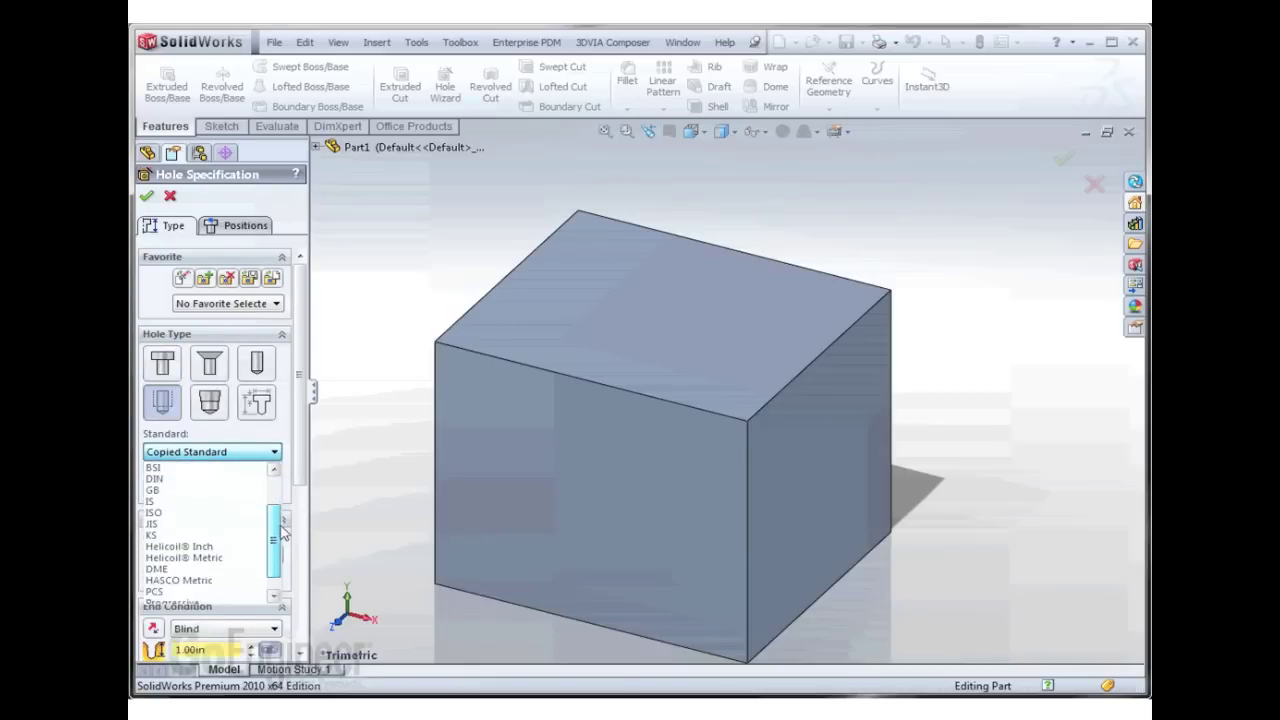
pyautogui.scroll(2, 283, 550)
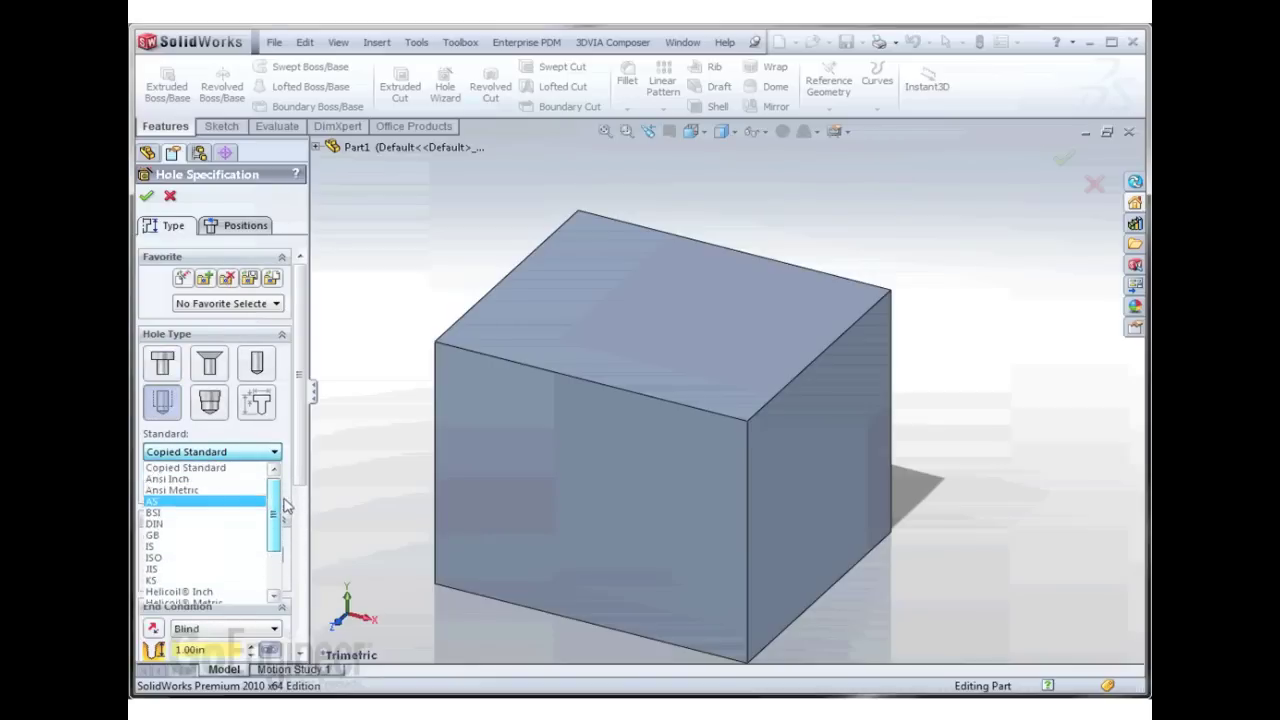
pyautogui.click(213, 473)
pyautogui.click(213, 487)
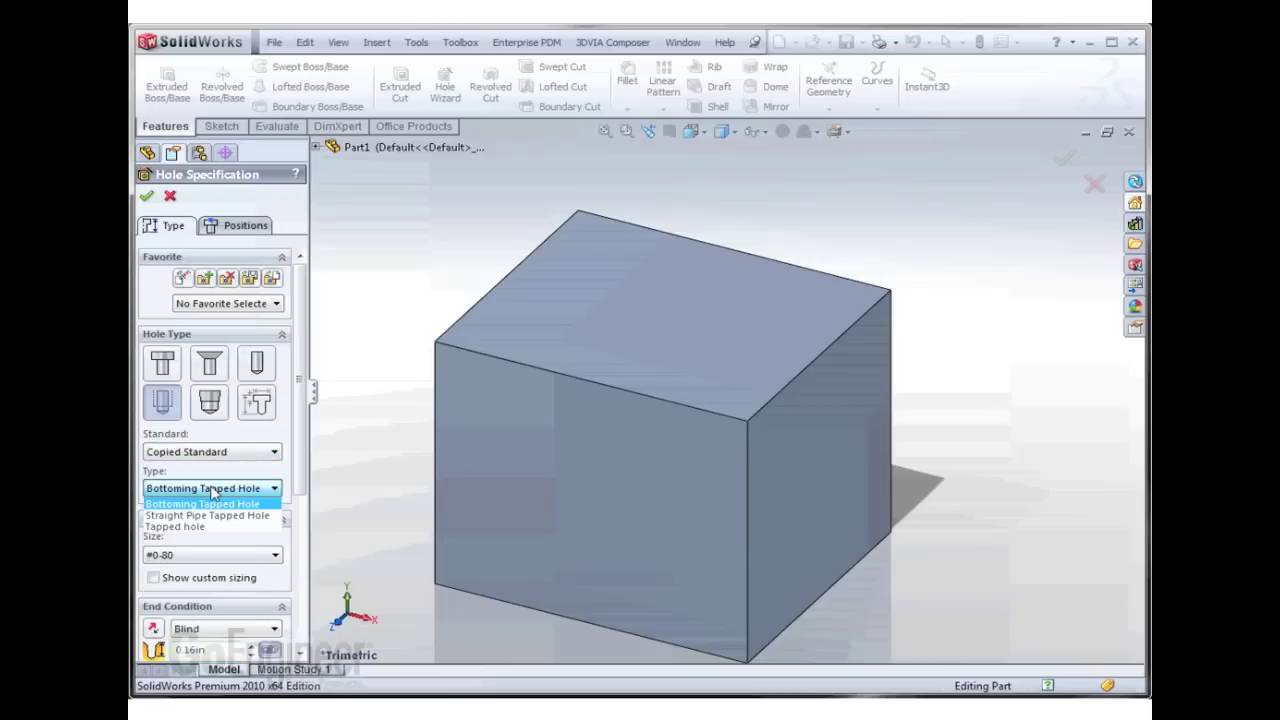
pyautogui.click(208, 526)
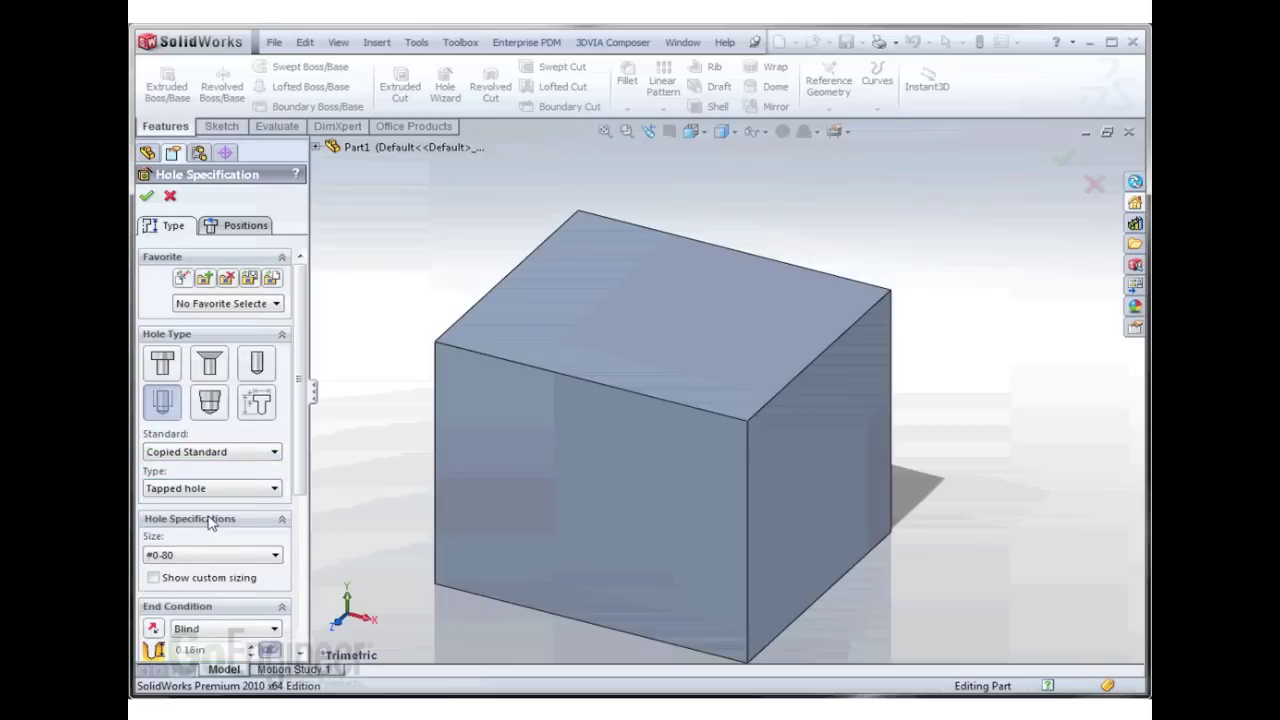
pyautogui.click(217, 555)
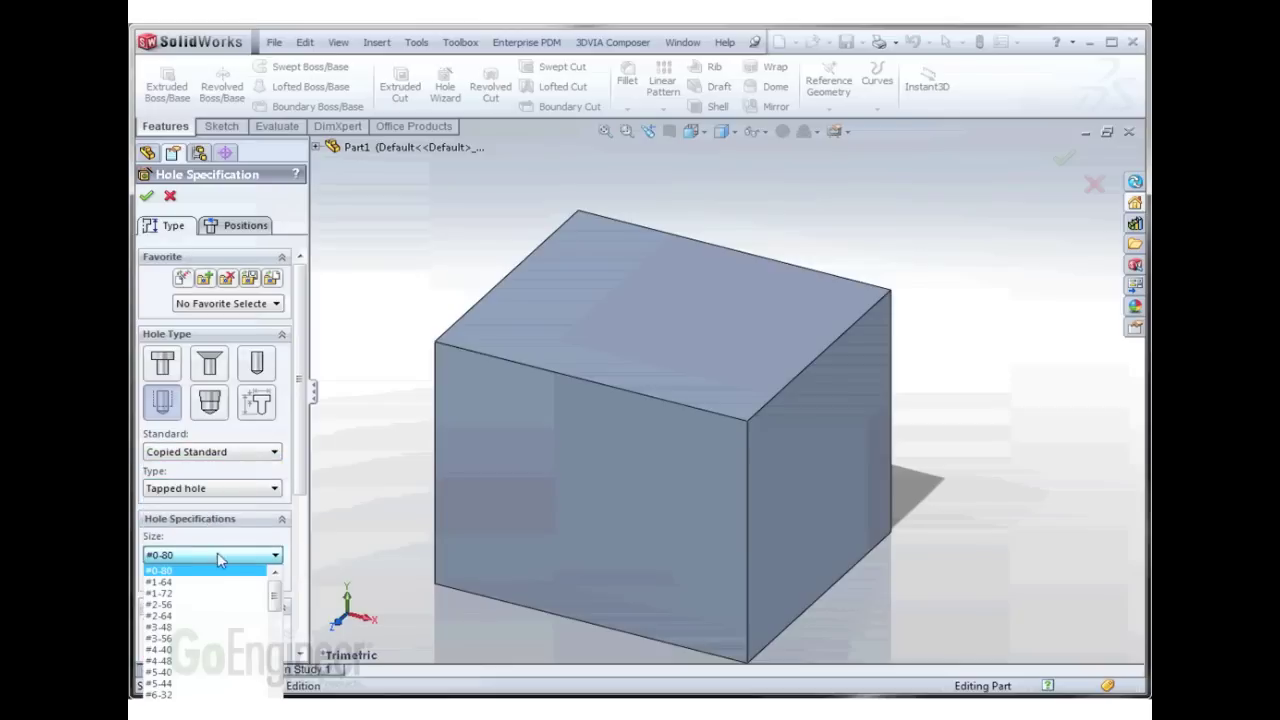
pyautogui.scroll(-5, 220, 580)
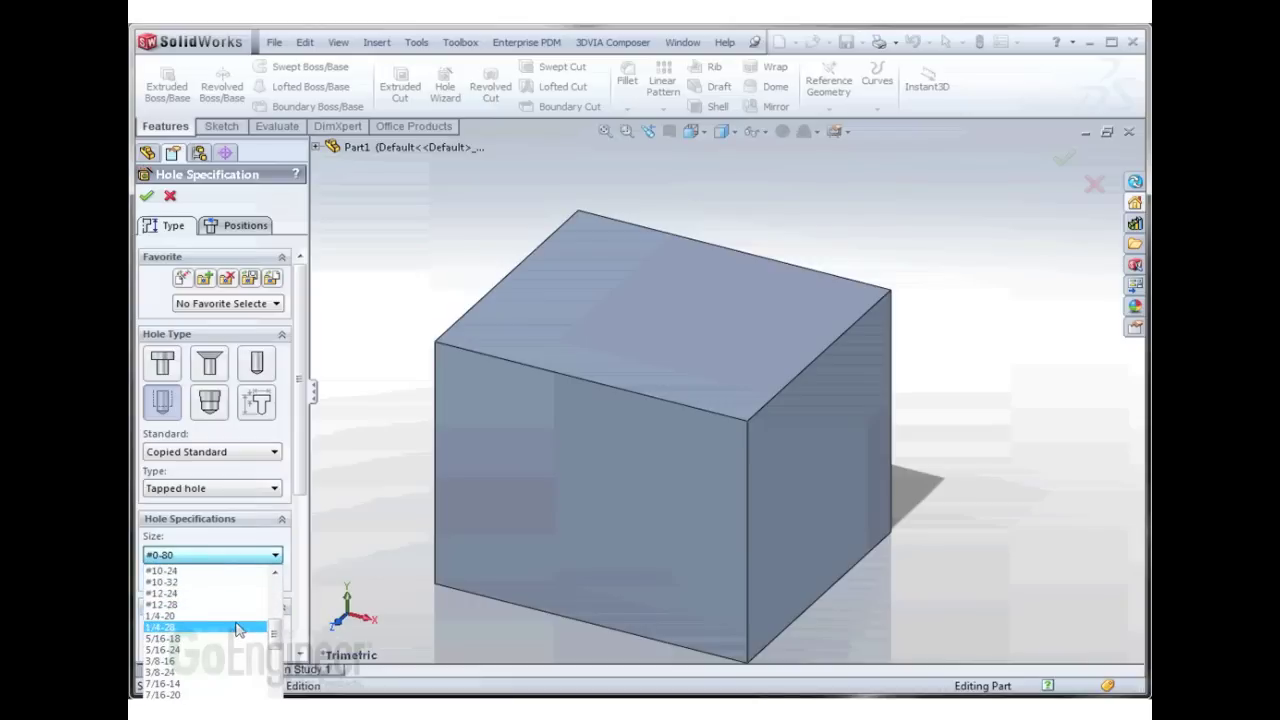
pyautogui.scroll(-1, 222, 680)
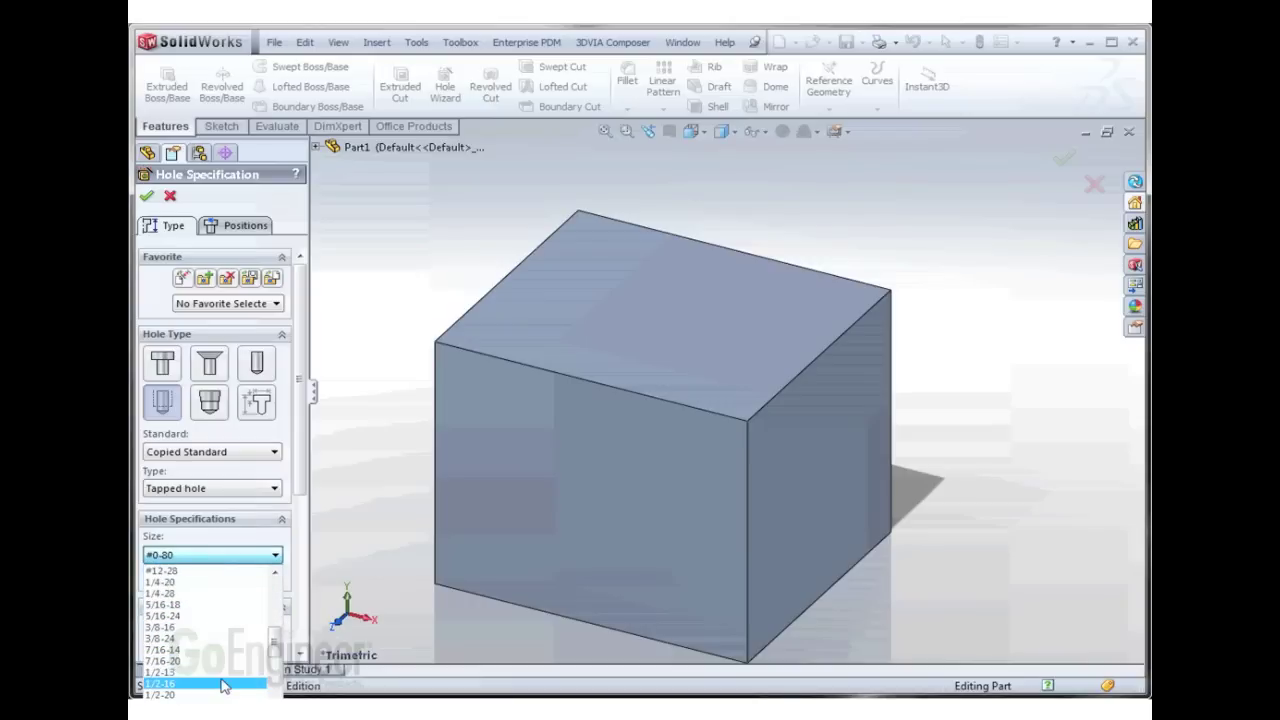
pyautogui.click(222, 684)
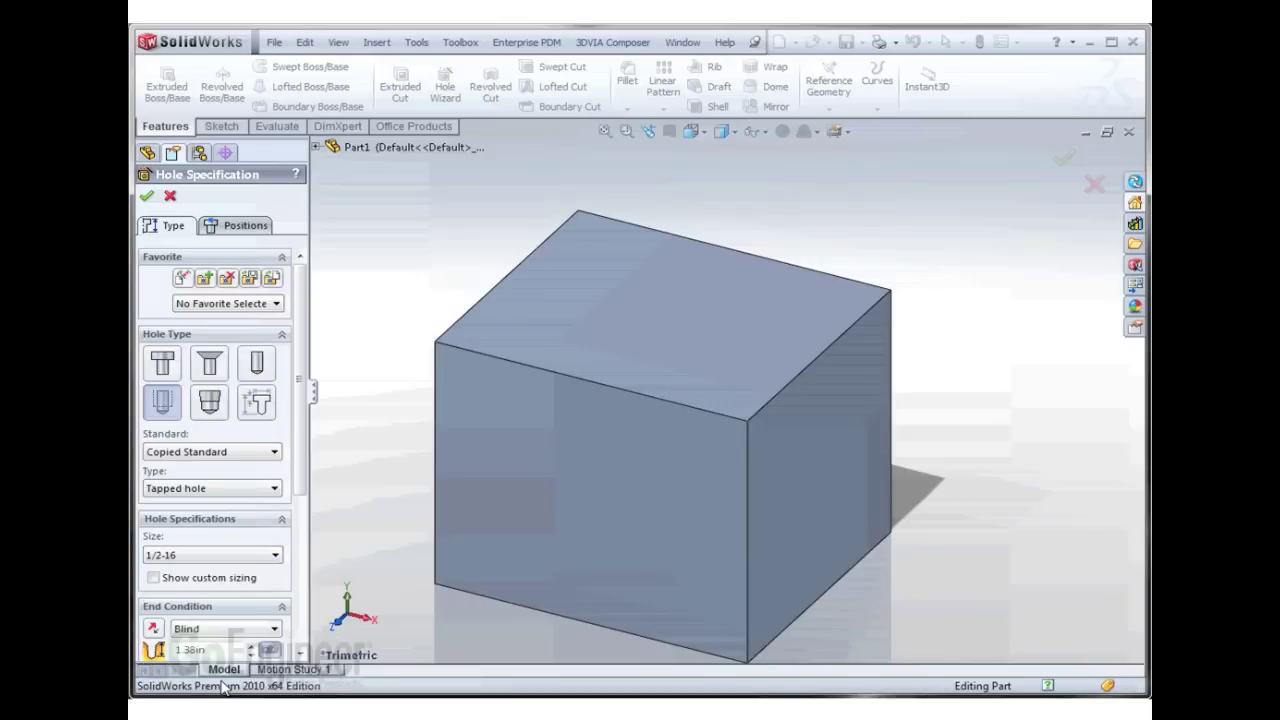
# Place the 1/2-16 tapped hole on the block's top face and finish the feature.
pyautogui.click(610, 341)
pyautogui.click(245, 225)
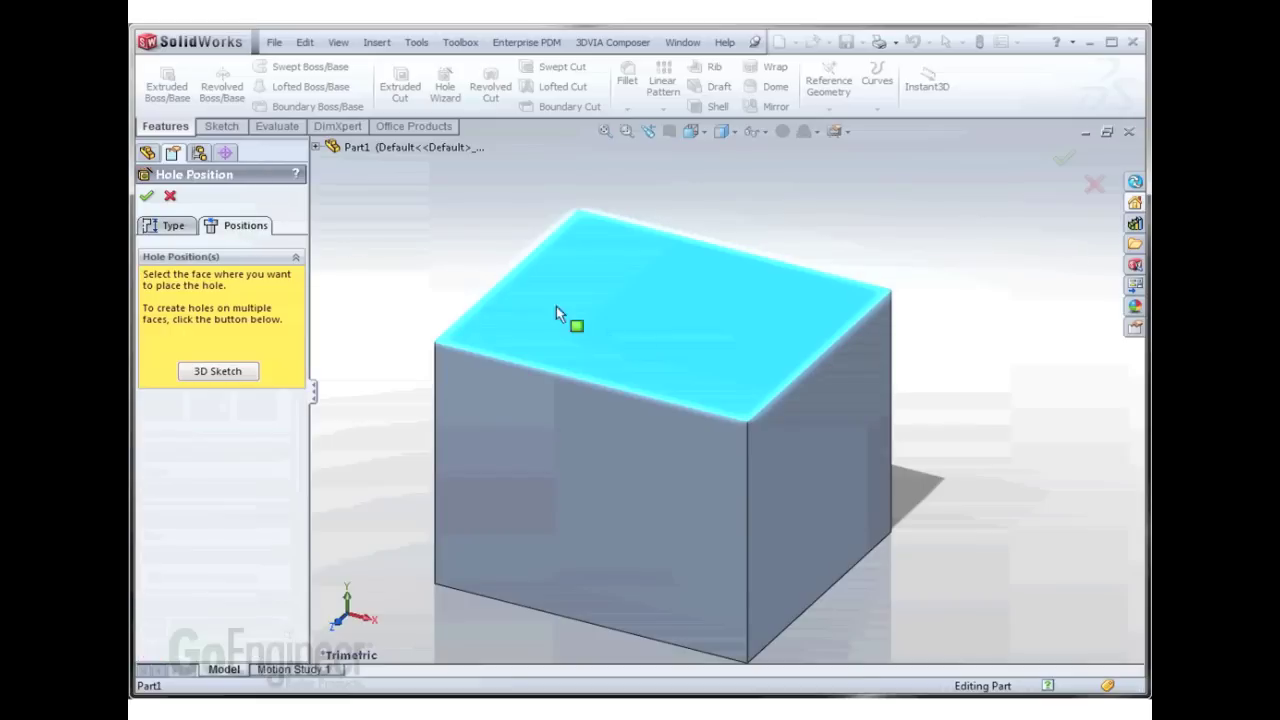
pyautogui.click(611, 330)
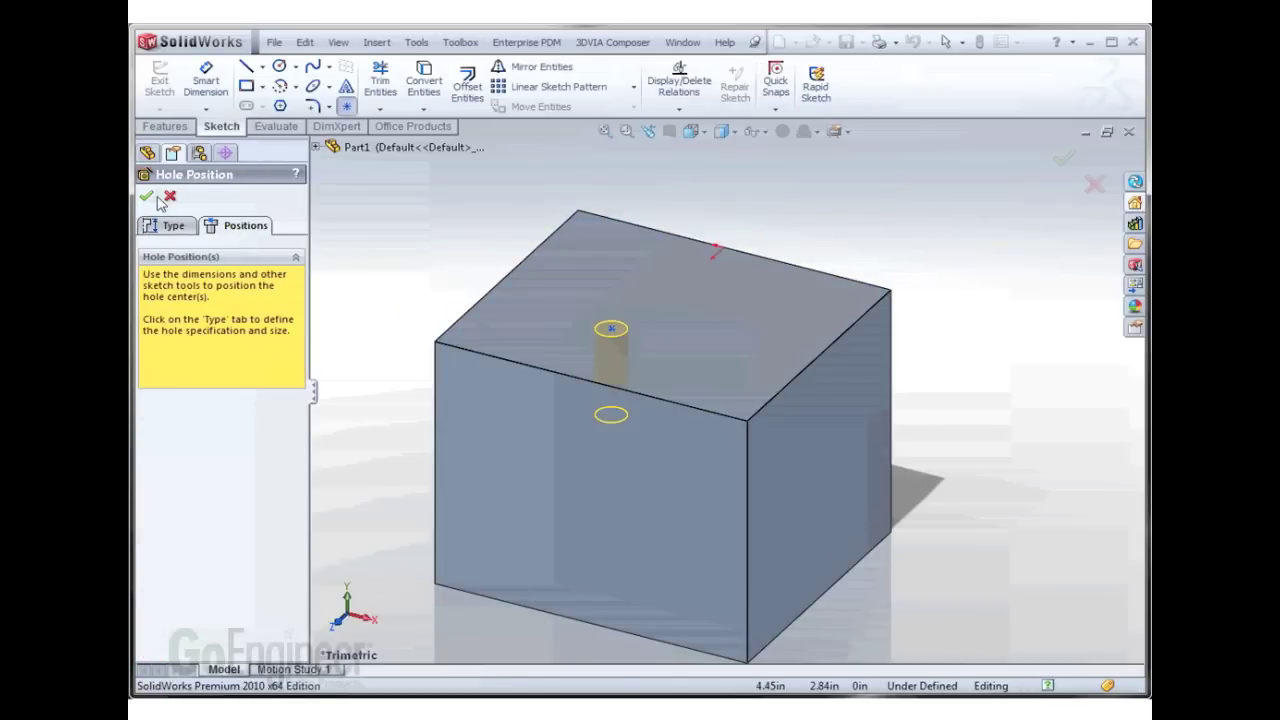
pyautogui.press('Return')
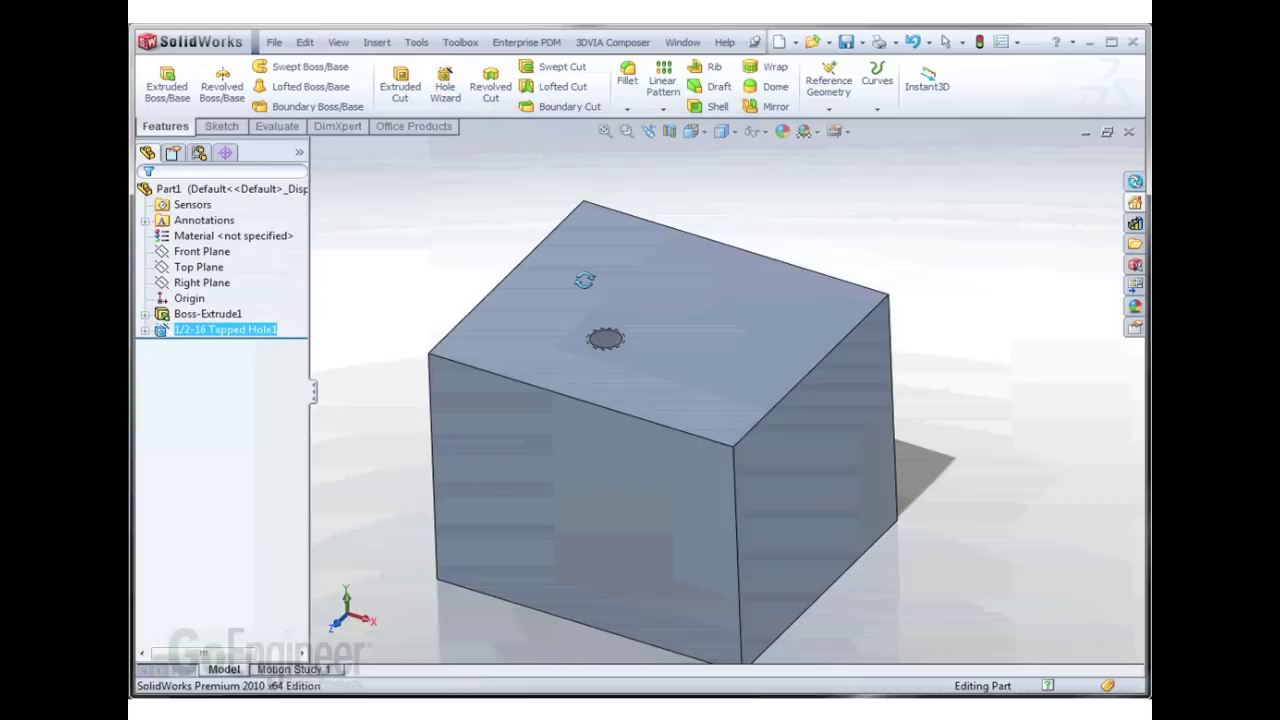